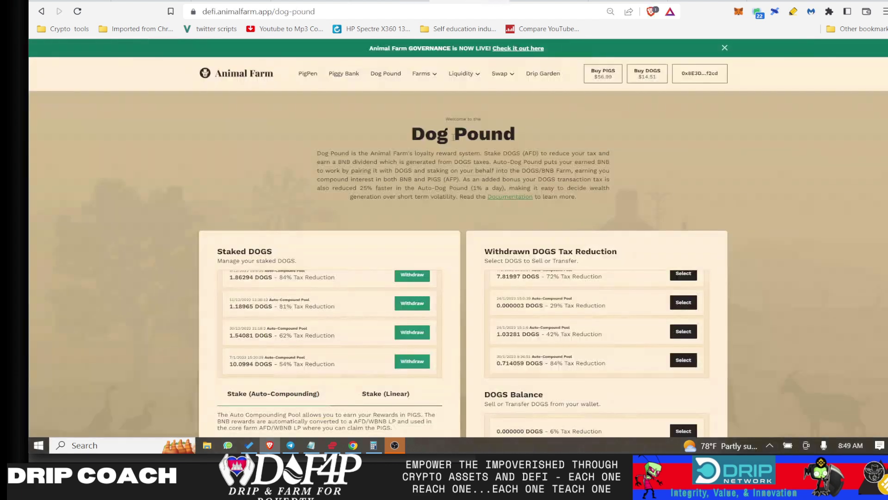
pyautogui.scroll(-1, 372, 223)
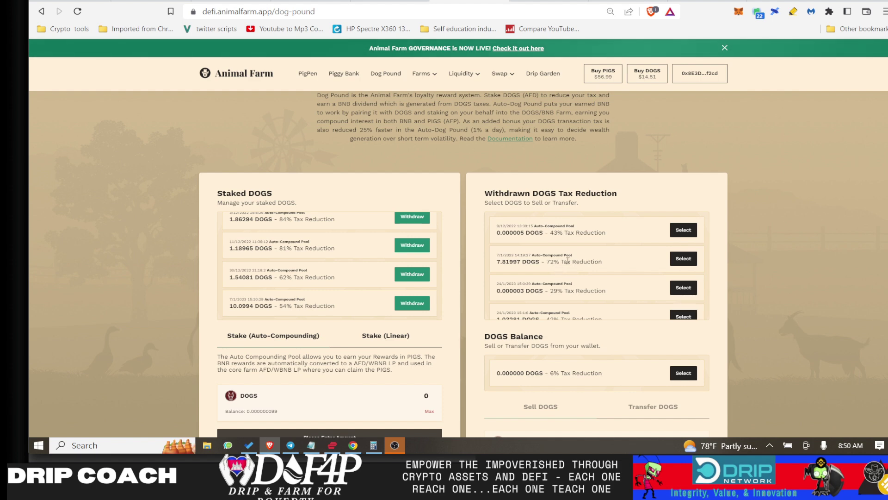
pyautogui.scroll(-1, 567, 260)
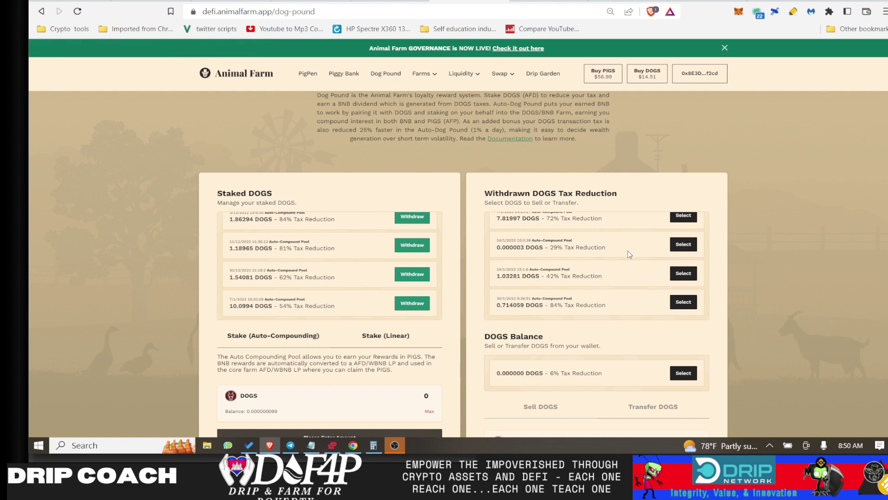
pyautogui.scroll(1, 548, 263)
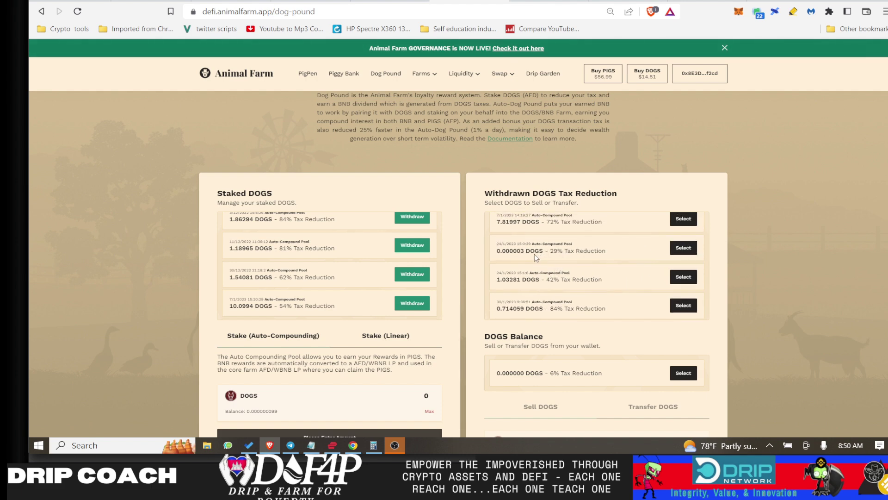
pyautogui.scroll(1, 535, 257)
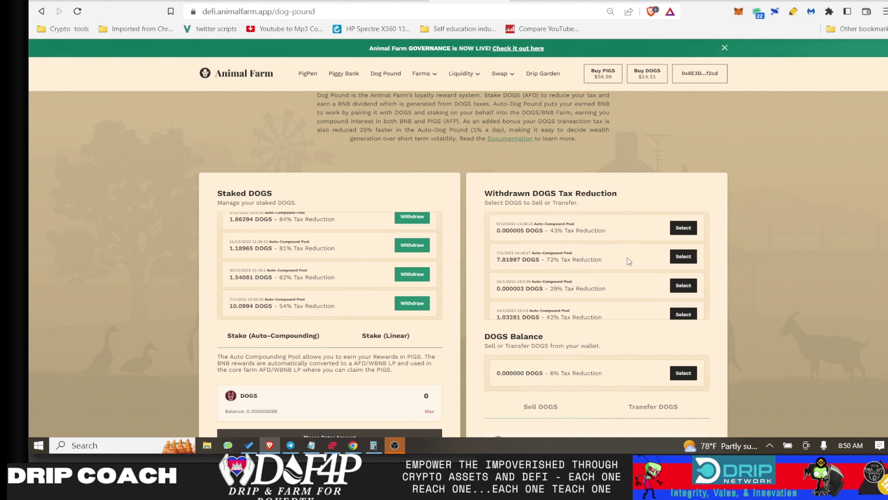
pyautogui.scroll(-1, 574, 297)
pyautogui.scroll(-1, 573, 295)
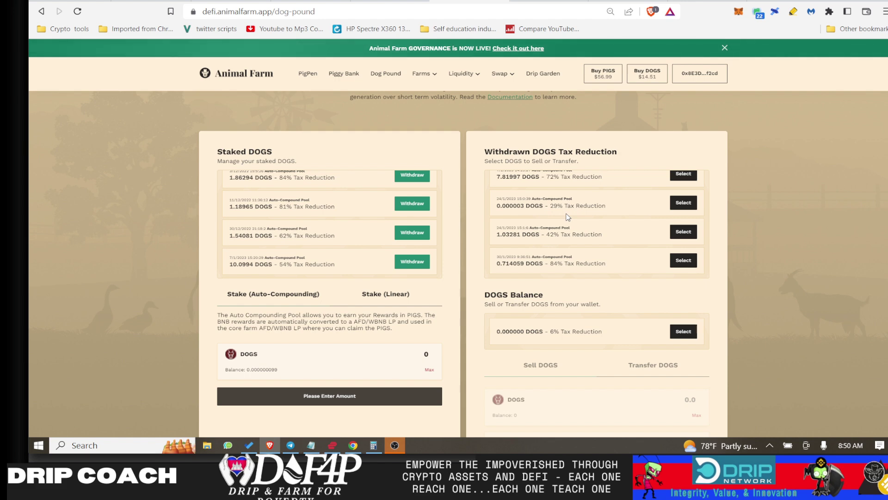
pyautogui.scroll(1, 567, 216)
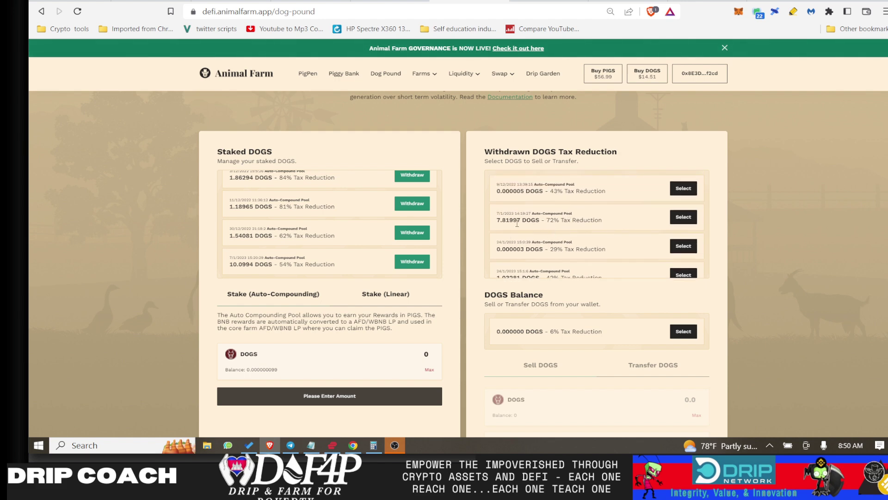
pyautogui.scroll(-1, 512, 242)
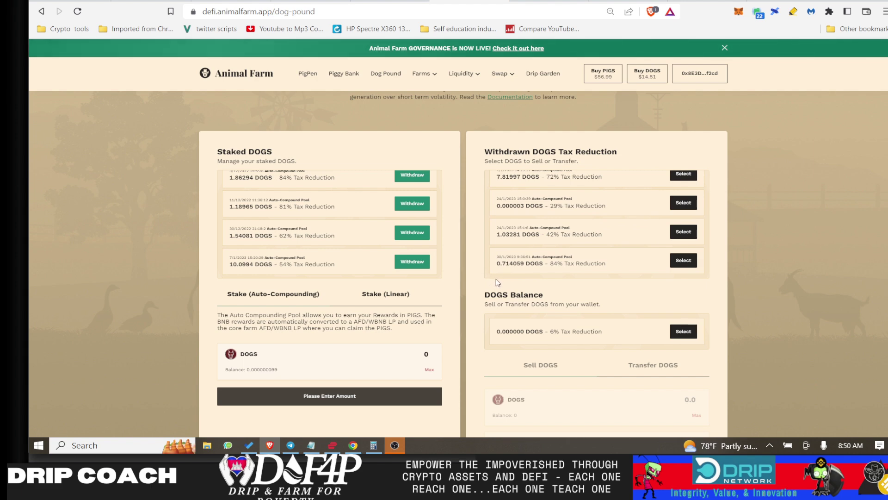
pyautogui.scroll(1, 772, 184)
pyautogui.scroll(3, 772, 184)
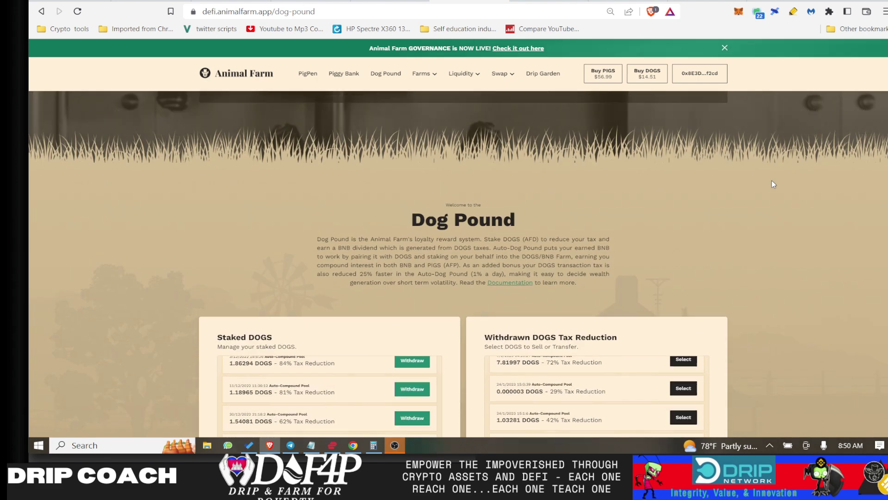
pyautogui.scroll(1, 772, 184)
pyautogui.scroll(1, 772, 184)
pyautogui.scroll(1, 772, 184)
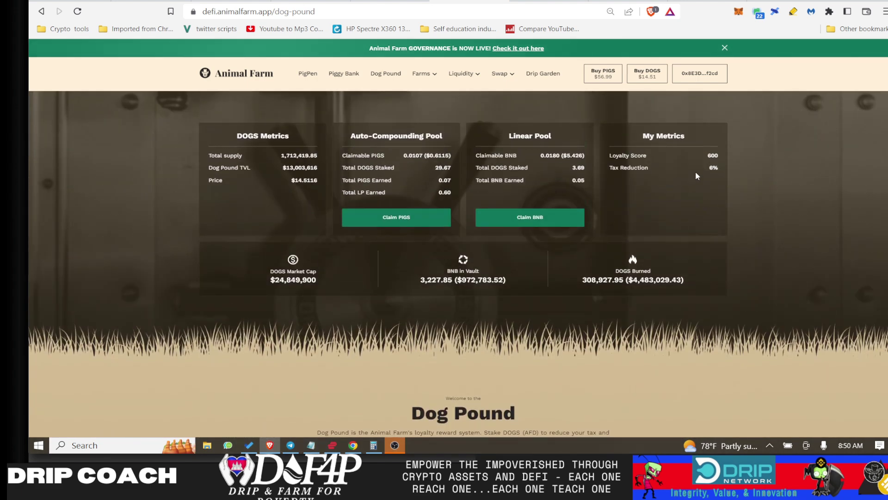
# Compare the dashboard's Loyalty Score metric with the Dog Pound docs on the 10 AFD threshold
pyautogui.hotkey('ctrl', 'Tab')
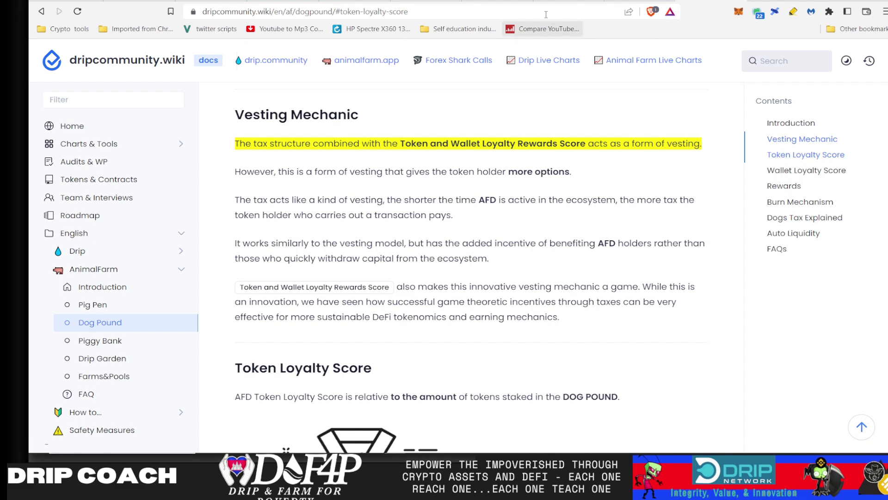
pyautogui.click(430, 2)
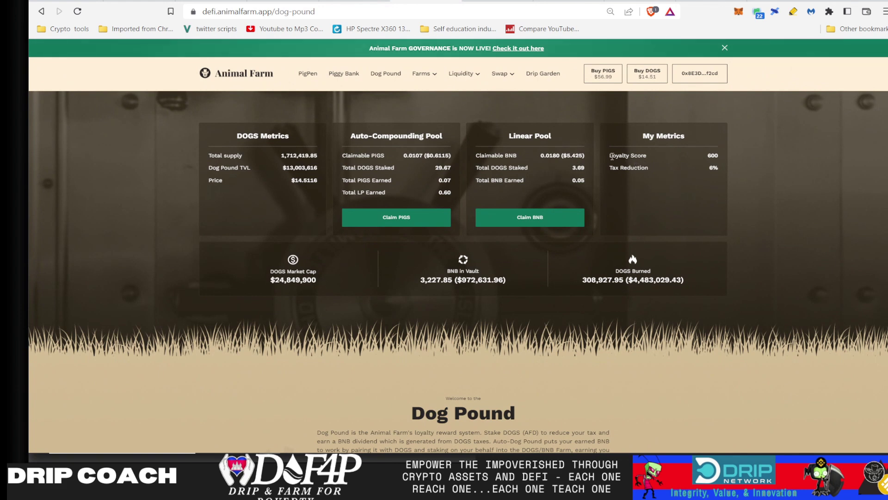
pyautogui.moveTo(611, 156); pyautogui.dragTo(664, 161)
pyautogui.click(670, 171)
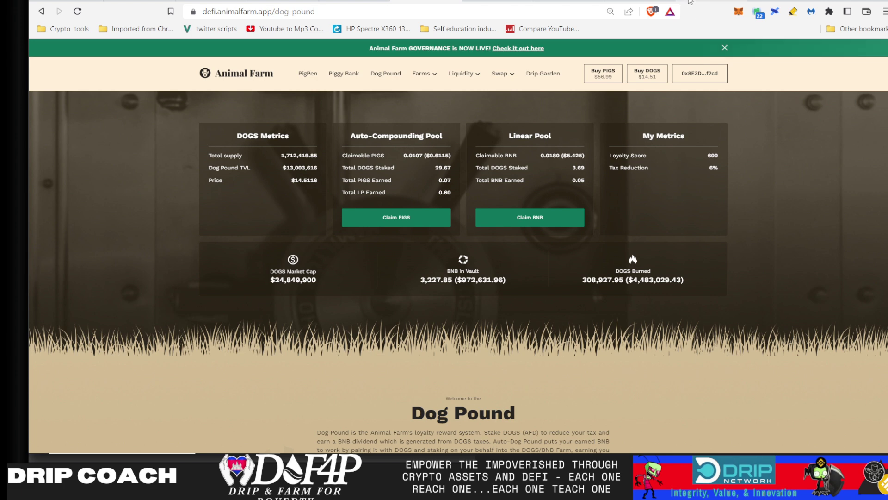
pyautogui.click(690, 2)
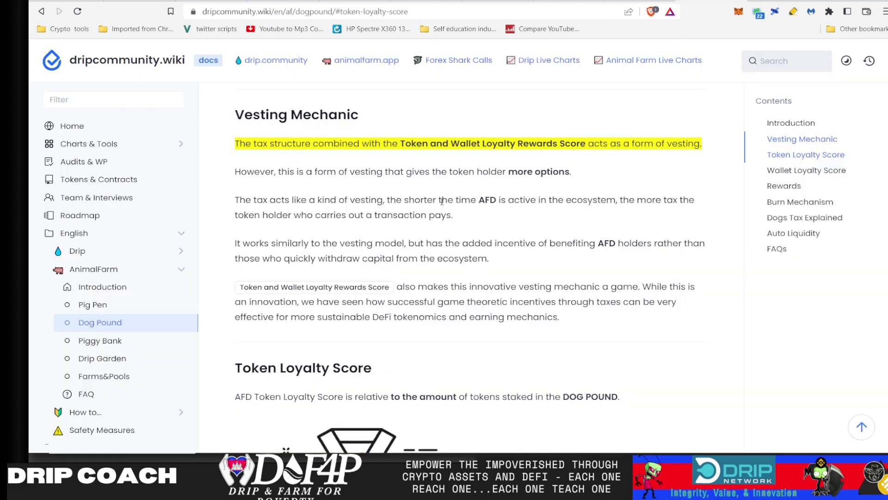
pyautogui.scroll(-2, 441, 201)
pyautogui.scroll(-2, 442, 202)
pyautogui.scroll(-2, 441, 203)
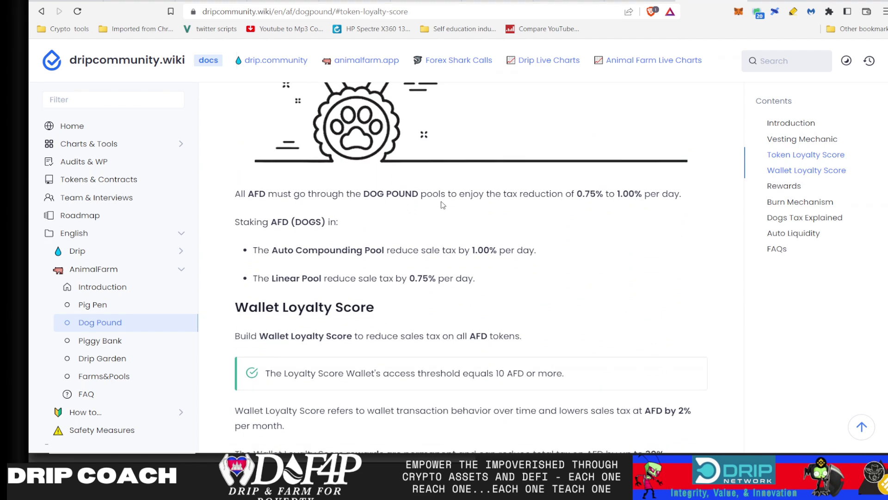
pyautogui.scroll(-2, 441, 204)
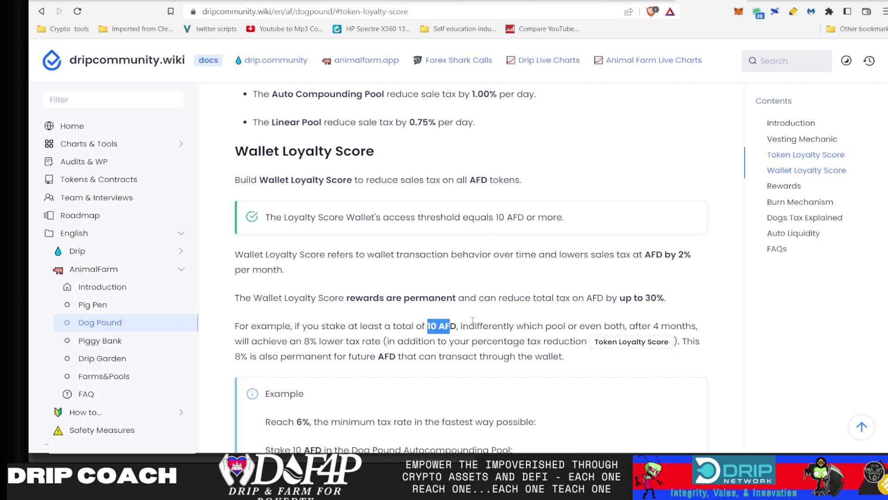
# Recheck the Dog Pound docs, then return to the Animal Farm staked DOGS list
pyautogui.click(431, 5)
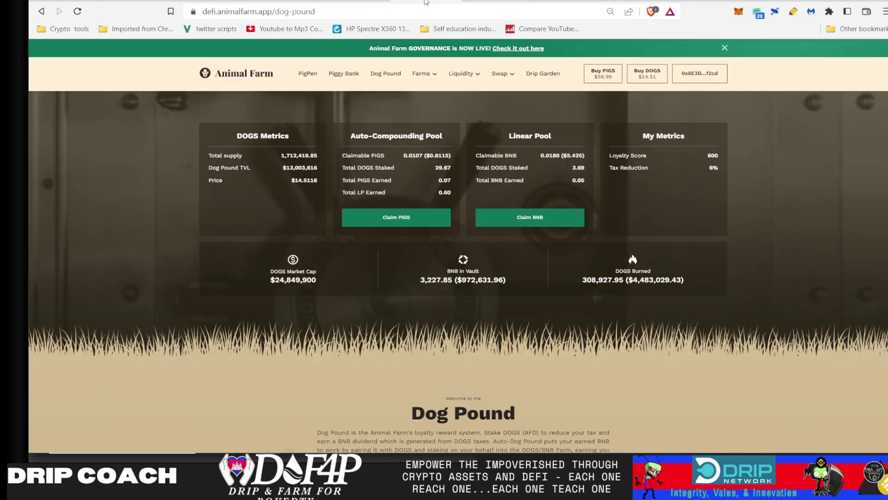
pyautogui.scroll(-4, 360, 140)
pyautogui.scroll(-3, 359, 139)
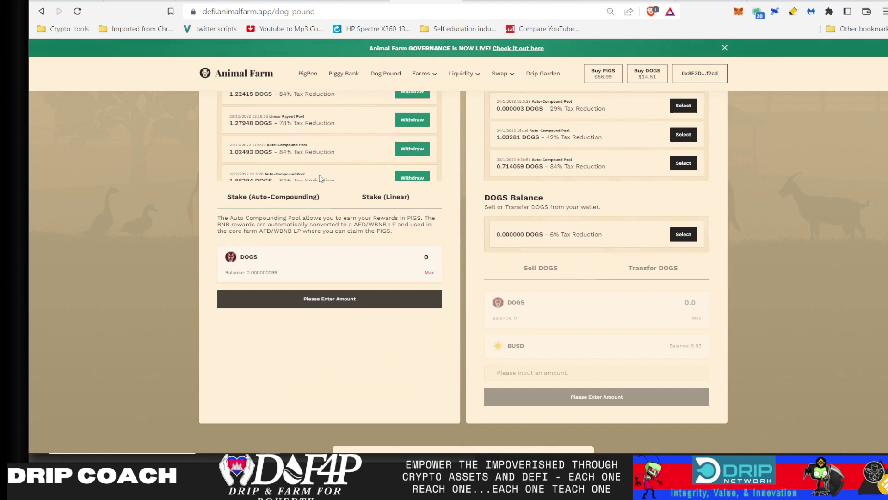
pyautogui.scroll(-3, 347, 138)
pyautogui.scroll(1, 330, 136)
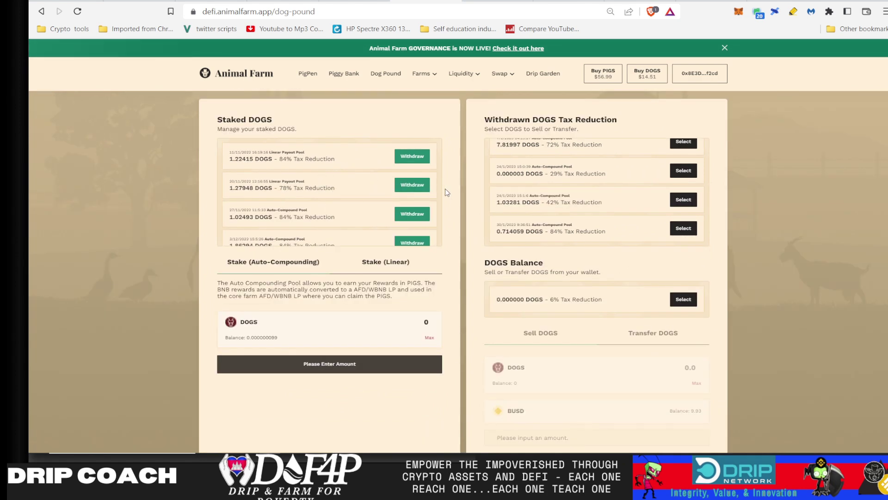
pyautogui.scroll(2, 756, 168)
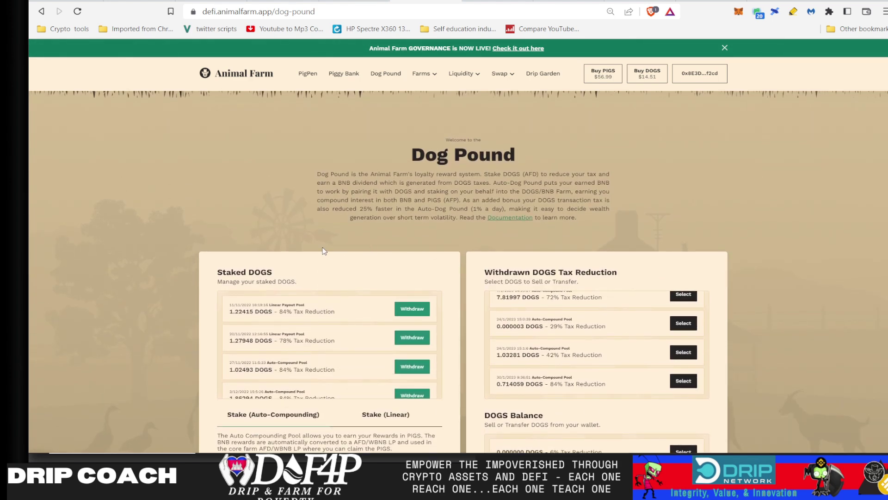
pyautogui.scroll(-1, 322, 250)
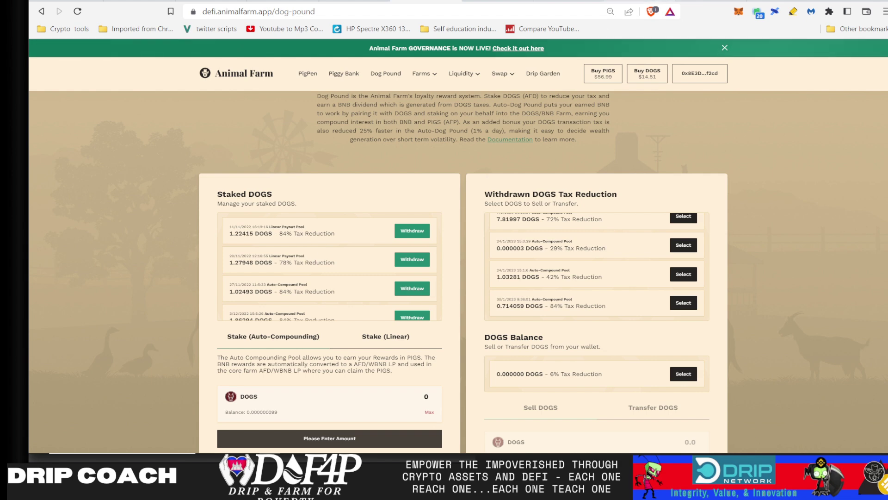
pyautogui.click(628, 2)
pyautogui.scroll(1, 499, 217)
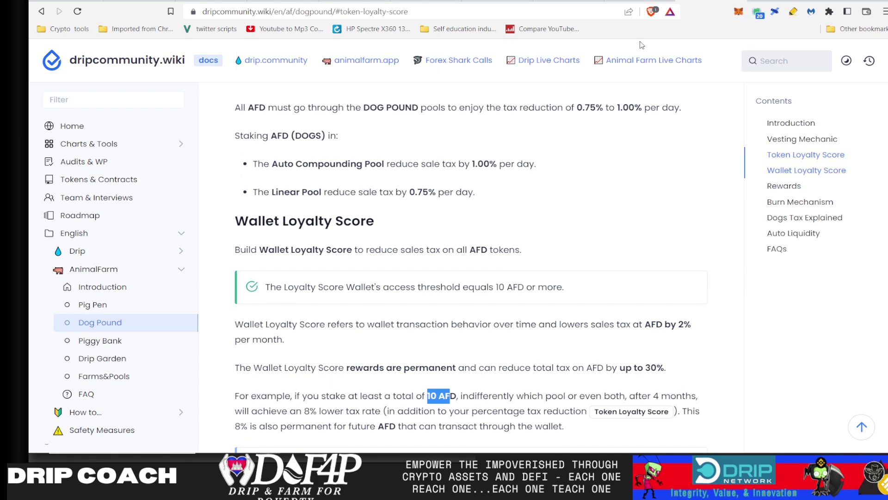
pyautogui.click(425, 2)
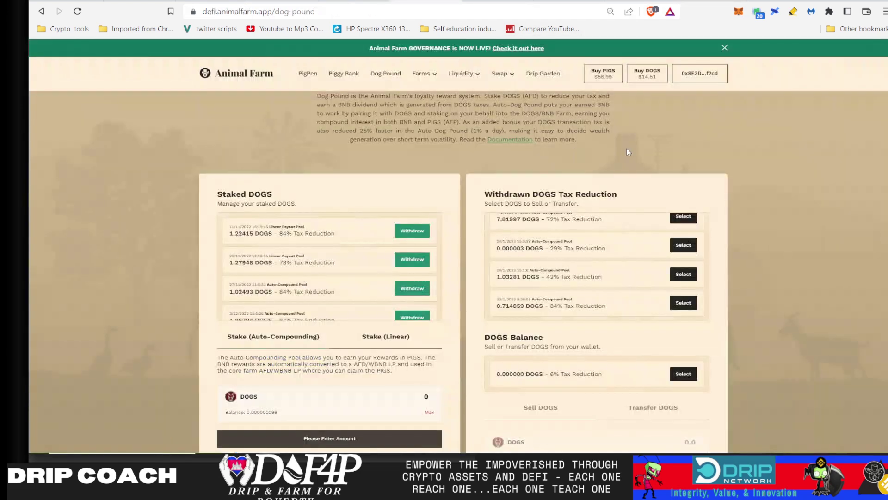
pyautogui.scroll(2, 628, 151)
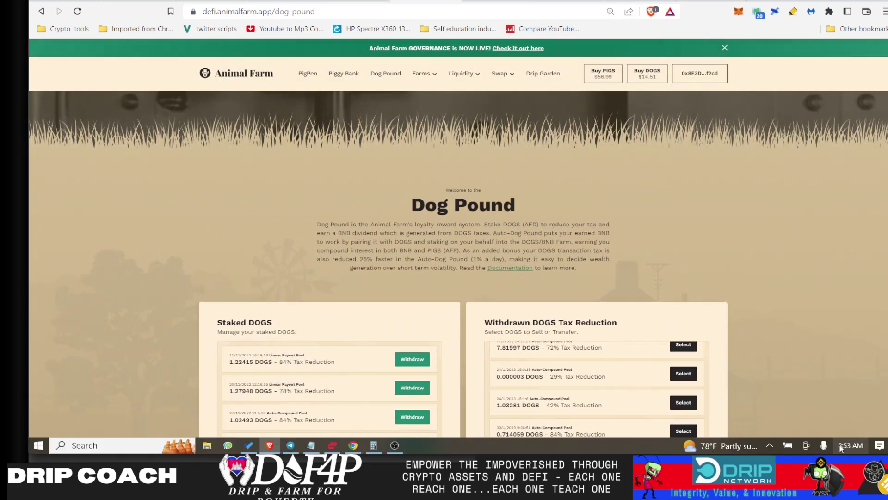
pyautogui.scroll(3, 793, 265)
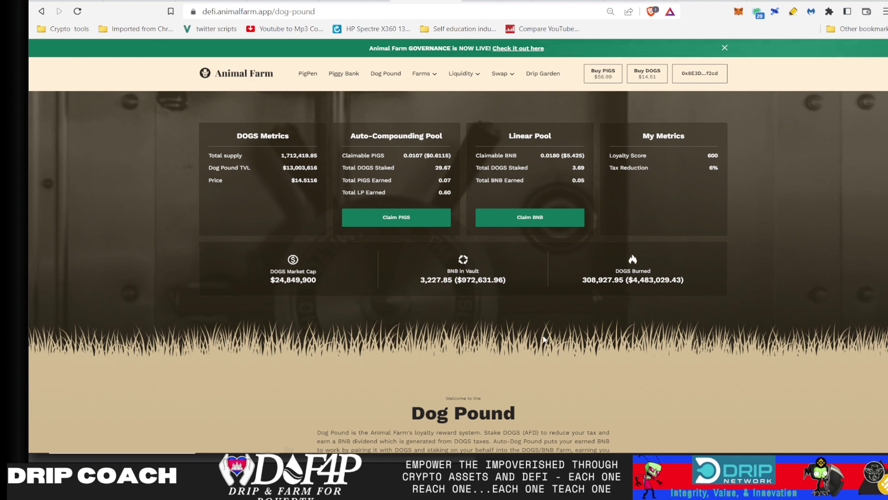
pyautogui.scroll(-2, 536, 357)
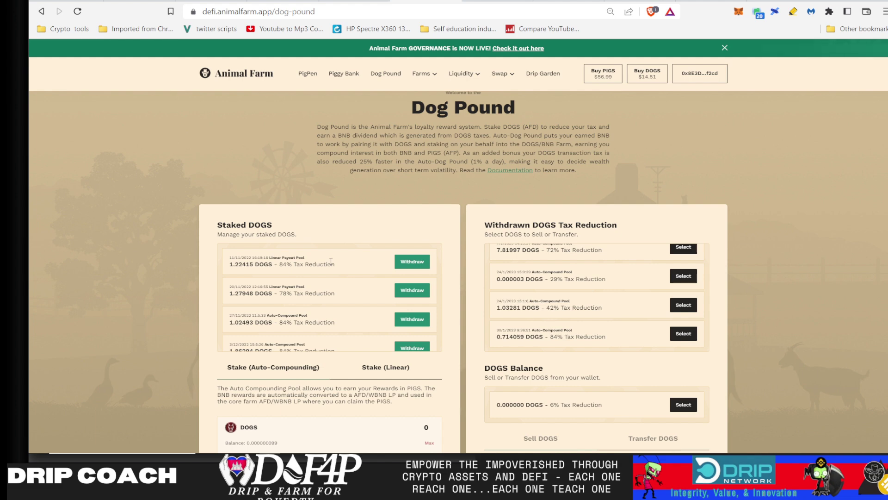
pyautogui.scroll(2, 459, 197)
pyautogui.scroll(3, 490, 143)
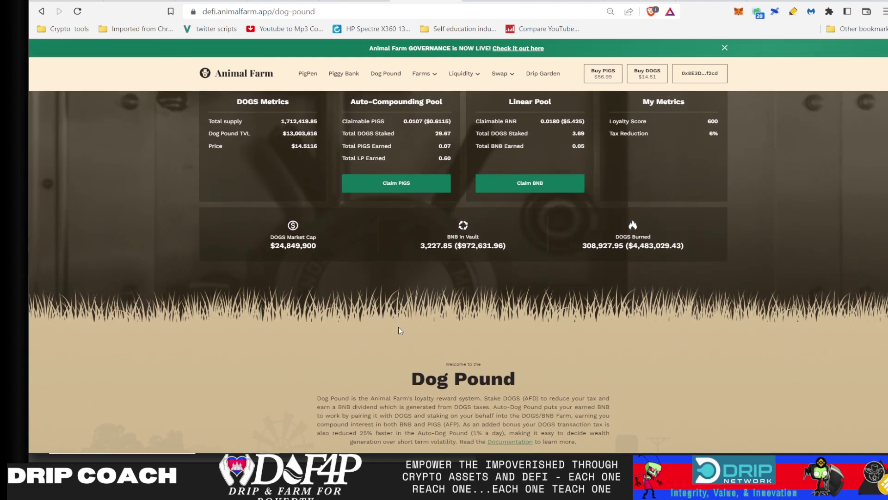
pyautogui.scroll(-3, 399, 330)
pyautogui.scroll(-1, 398, 331)
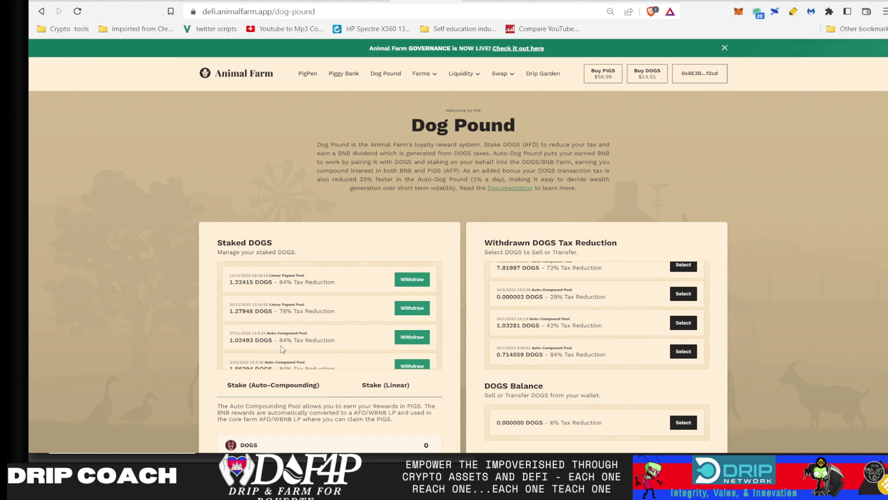
pyautogui.scroll(-1, 268, 321)
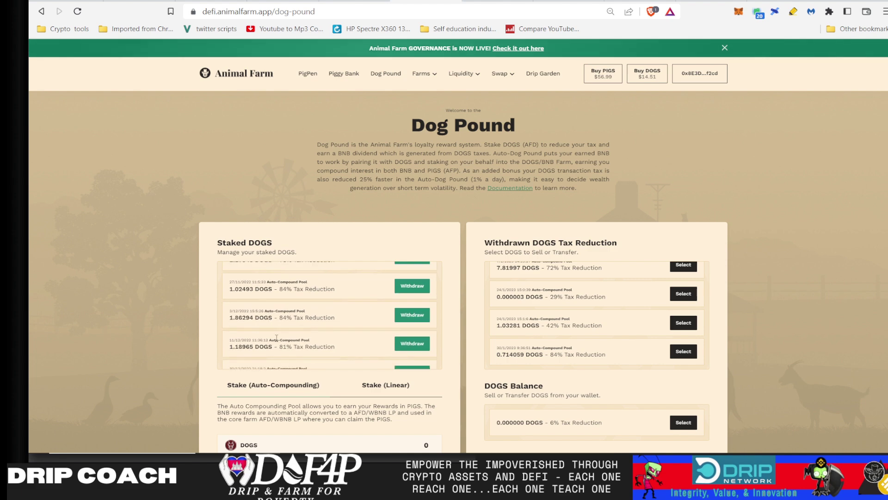
pyautogui.scroll(-1, 276, 338)
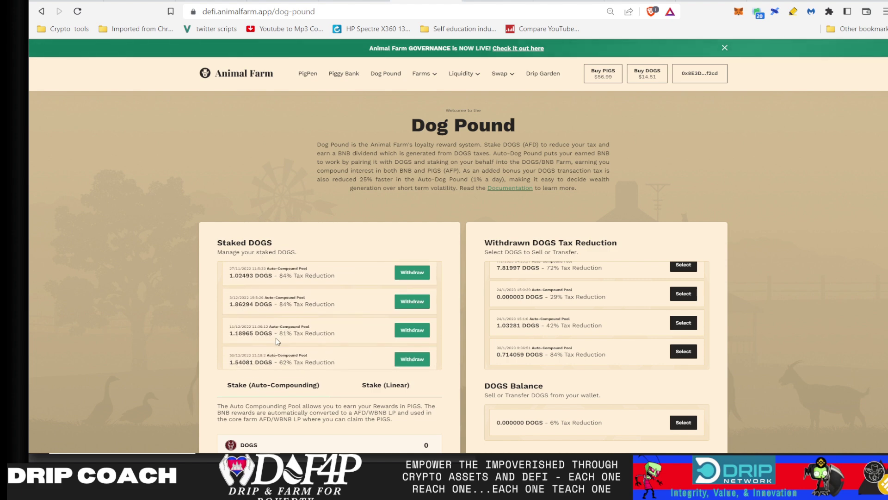
pyautogui.scroll(-1, 276, 337)
pyautogui.scroll(-1, 276, 338)
pyautogui.scroll(-1, 275, 338)
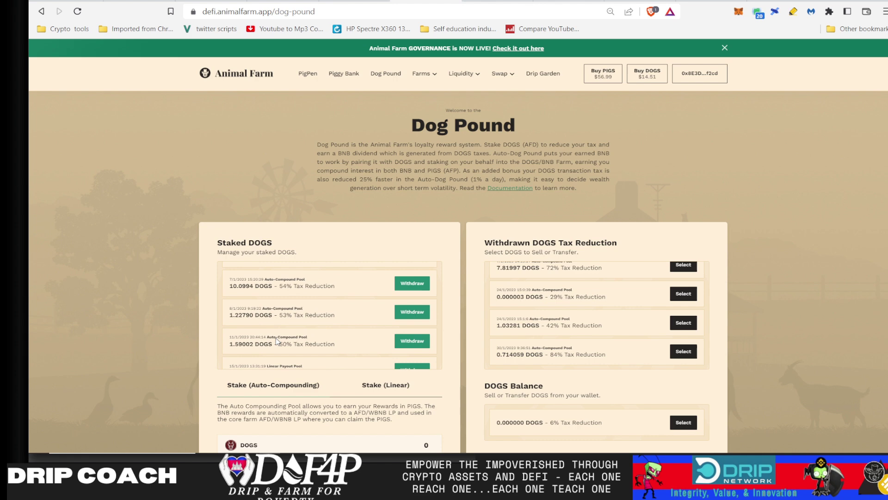
pyautogui.scroll(1, 275, 338)
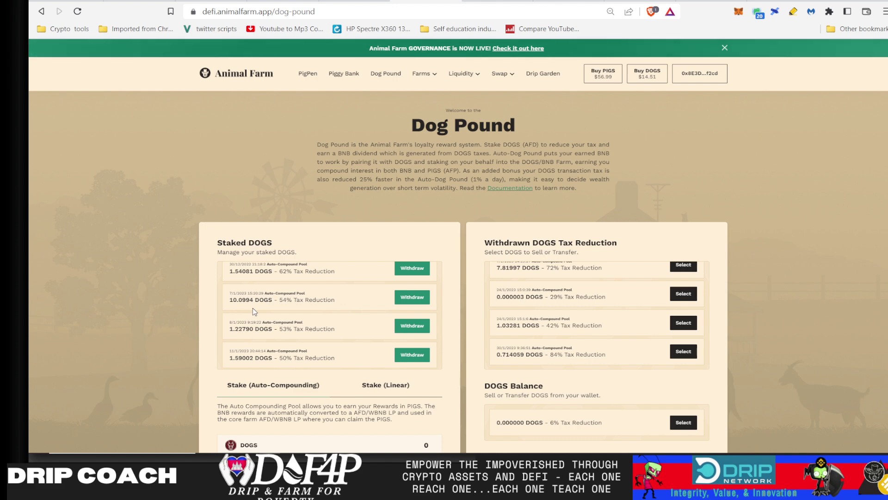
pyautogui.scroll(3, 310, 301)
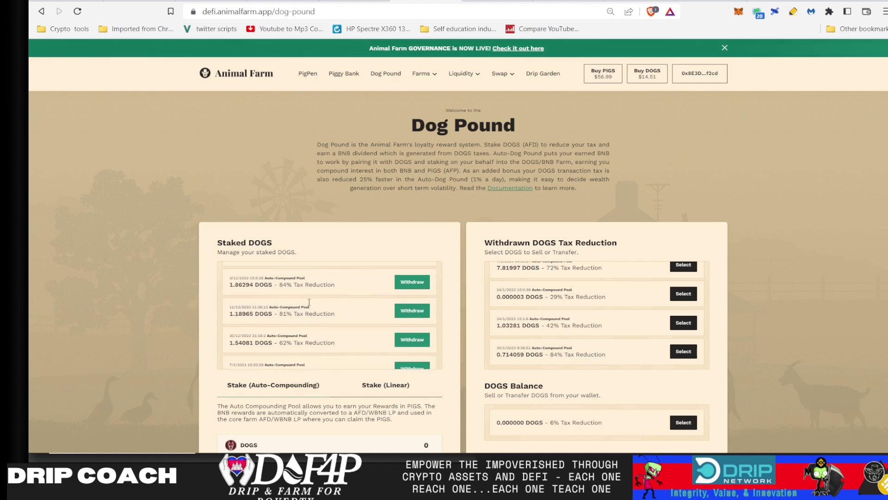
pyautogui.scroll(3, 309, 305)
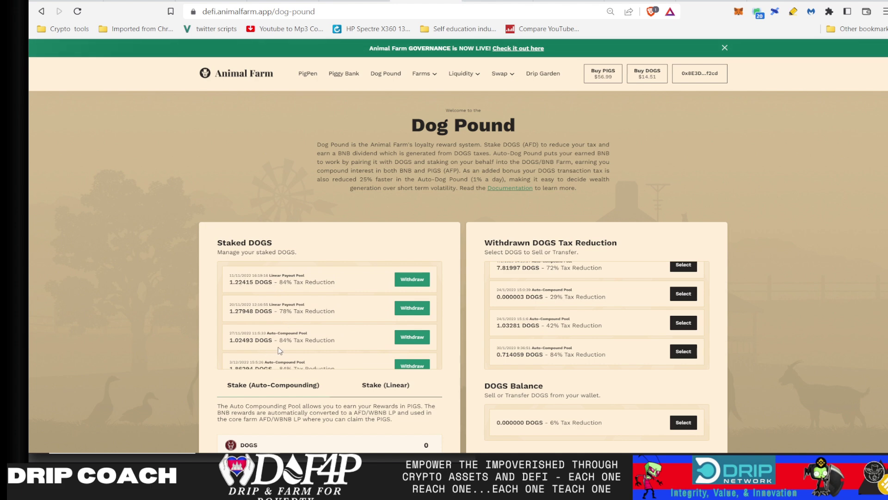
pyautogui.scroll(-2, 280, 352)
pyautogui.scroll(-2, 275, 341)
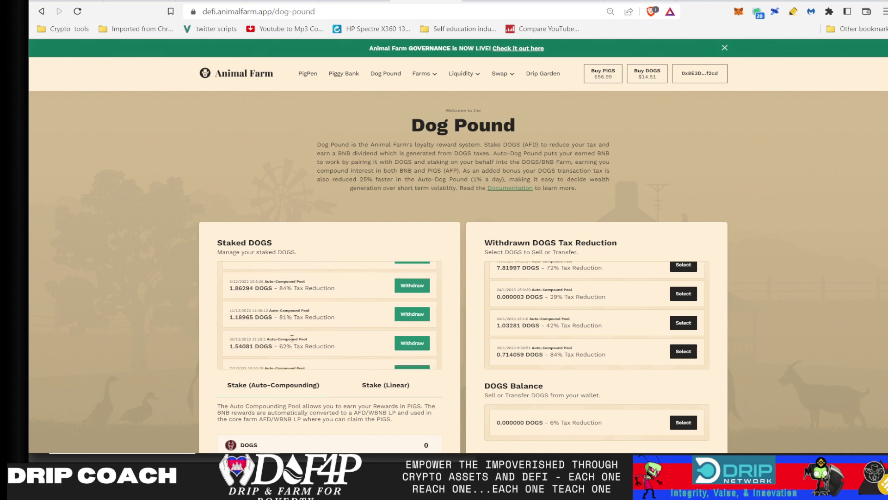
pyautogui.scroll(1, 291, 339)
pyautogui.scroll(-2, 292, 338)
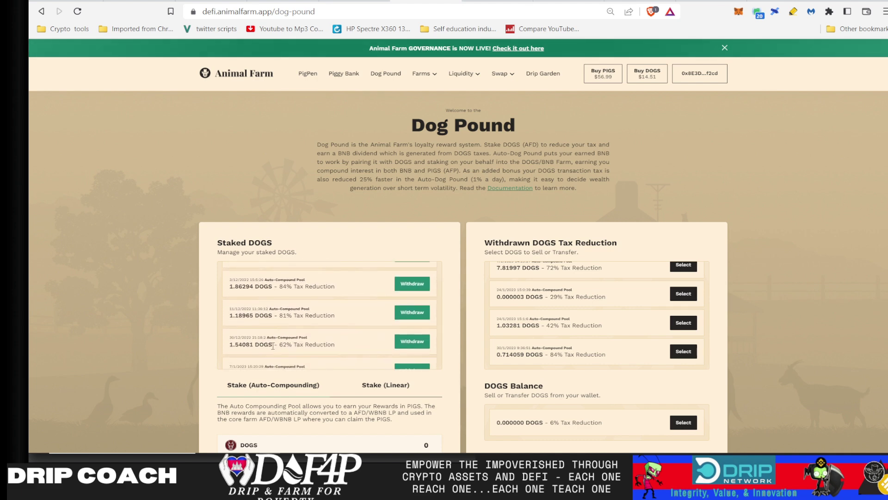
pyautogui.scroll(1, 273, 344)
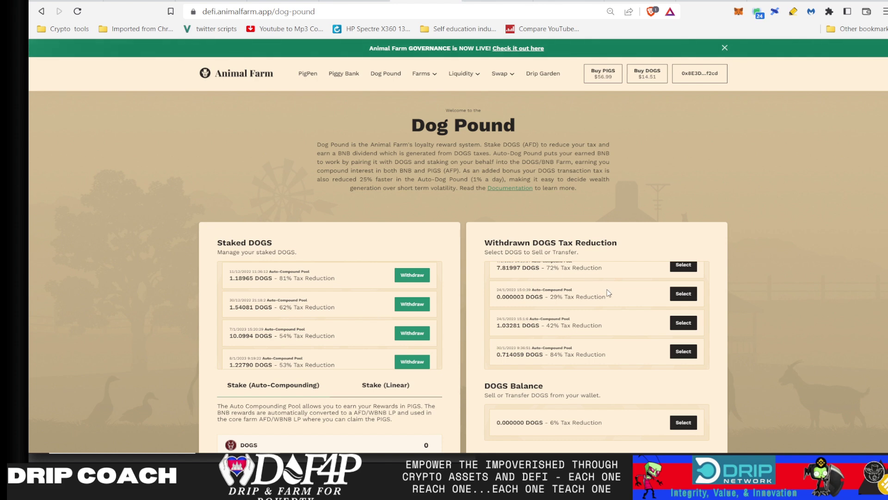
pyautogui.scroll(1, 608, 298)
pyautogui.scroll(2, 609, 298)
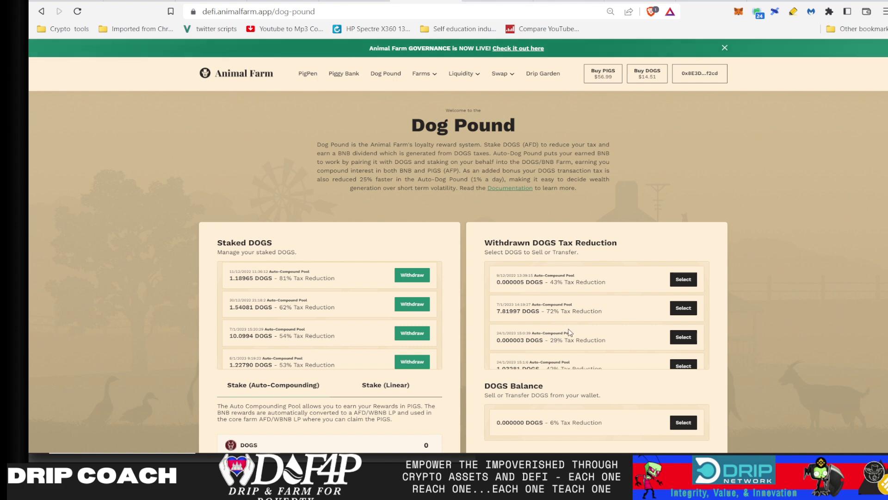
pyautogui.scroll(-1, 546, 340)
pyautogui.scroll(-1, 546, 340)
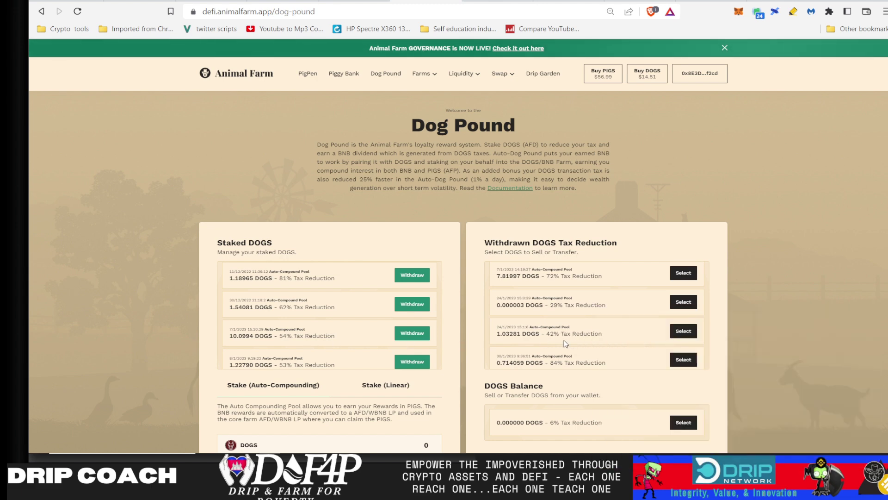
pyautogui.moveTo(559, 276); pyautogui.dragTo(543, 271)
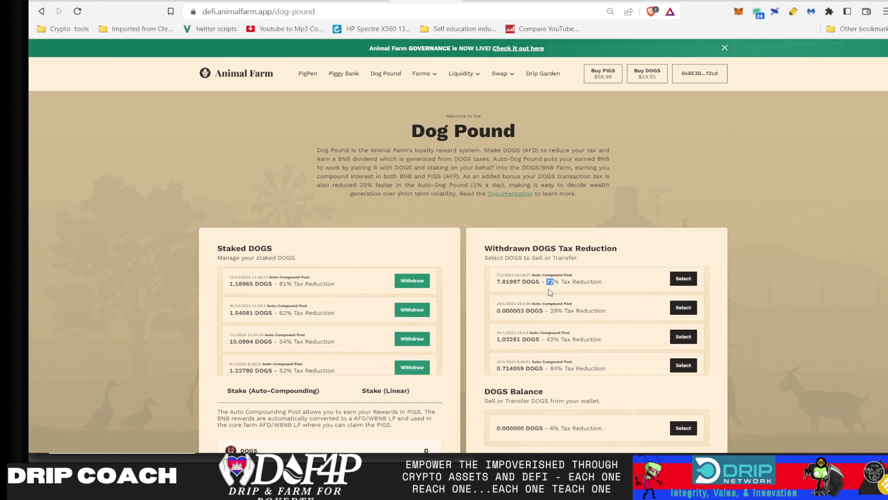
pyautogui.scroll(-1, 559, 295)
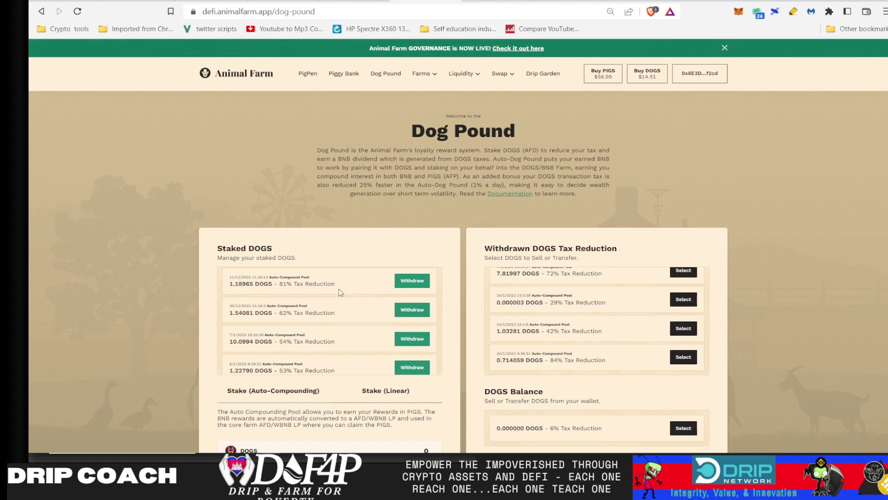
pyautogui.scroll(-2, 339, 288)
pyautogui.scroll(-3, 339, 289)
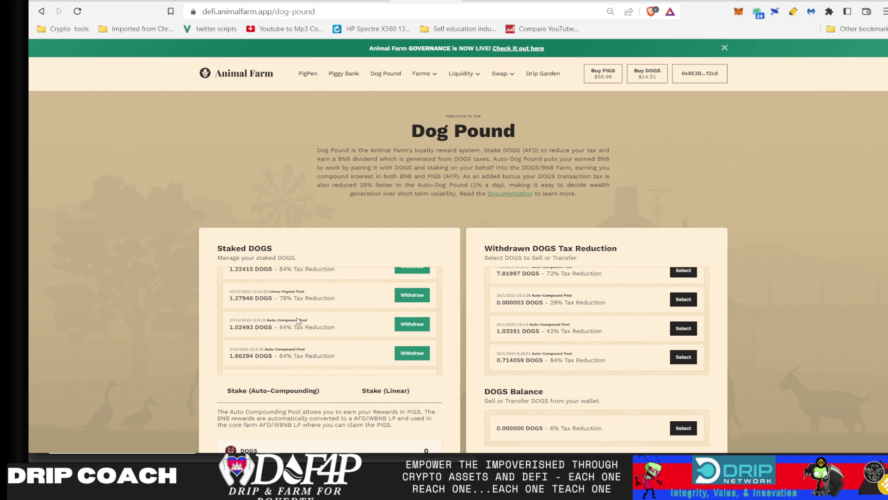
pyautogui.scroll(1, 297, 321)
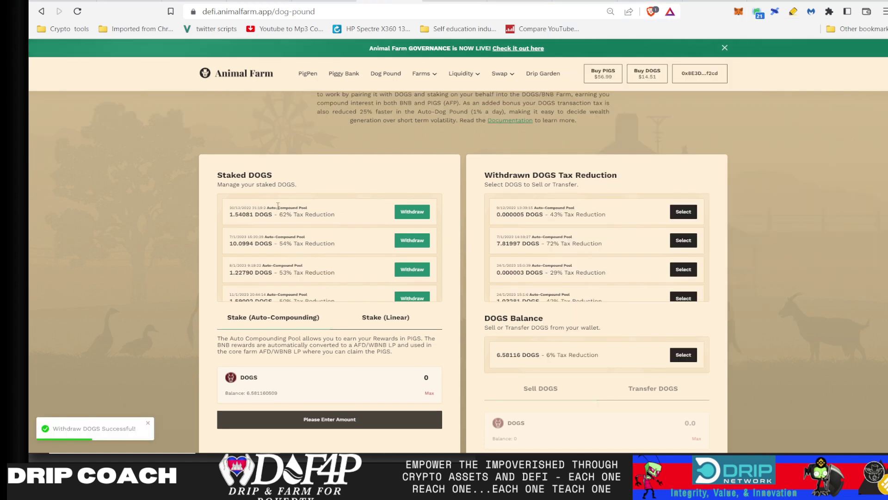
pyautogui.scroll(1, 305, 216)
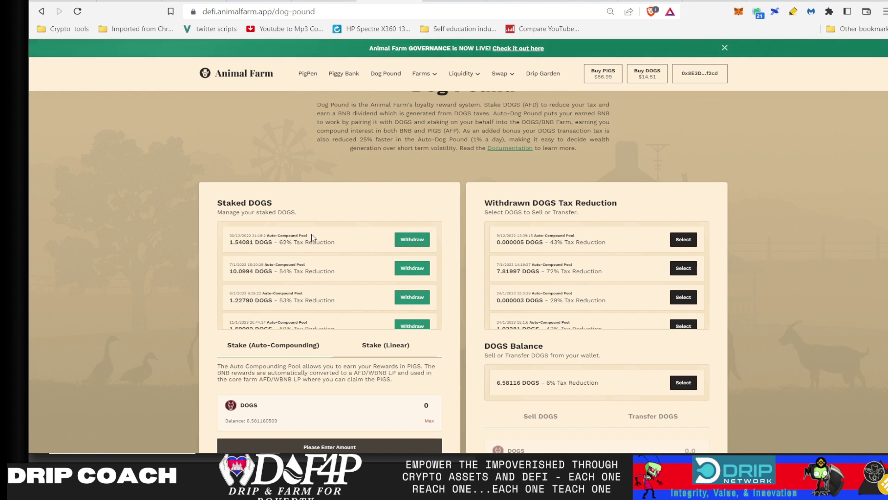
pyautogui.scroll(-1, 312, 237)
pyautogui.scroll(-1, 312, 238)
pyautogui.scroll(-1, 311, 237)
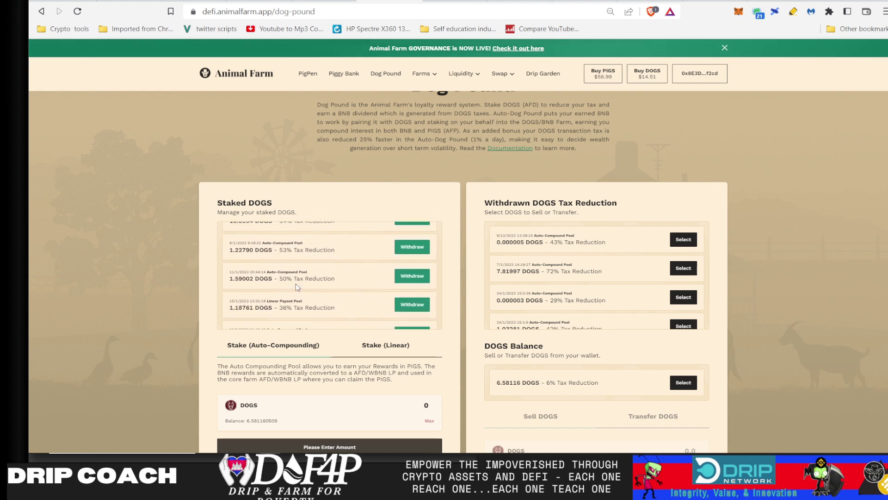
pyautogui.scroll(-1, 295, 284)
pyautogui.scroll(-2, 284, 290)
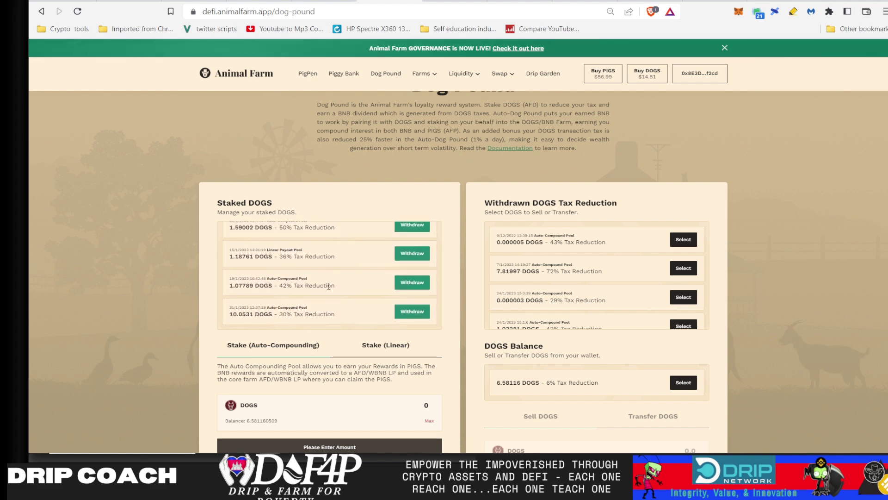
pyautogui.scroll(1, 328, 285)
pyautogui.scroll(1, 329, 290)
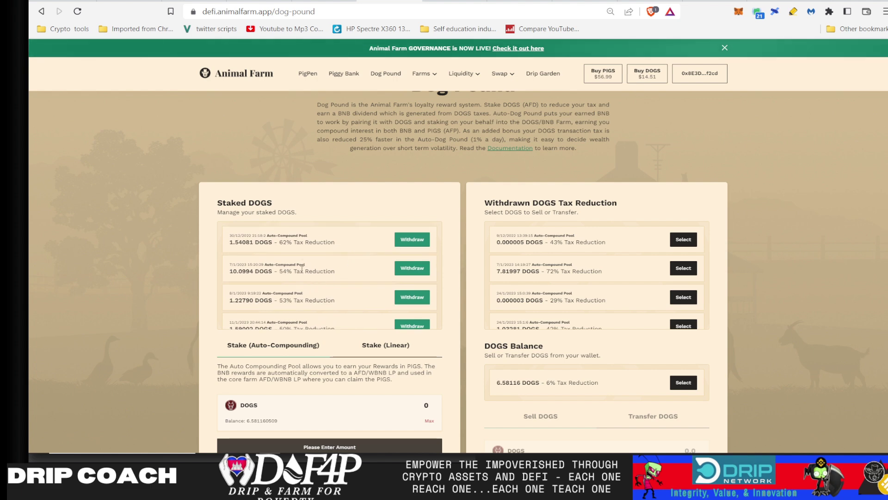
pyautogui.scroll(-1, 296, 296)
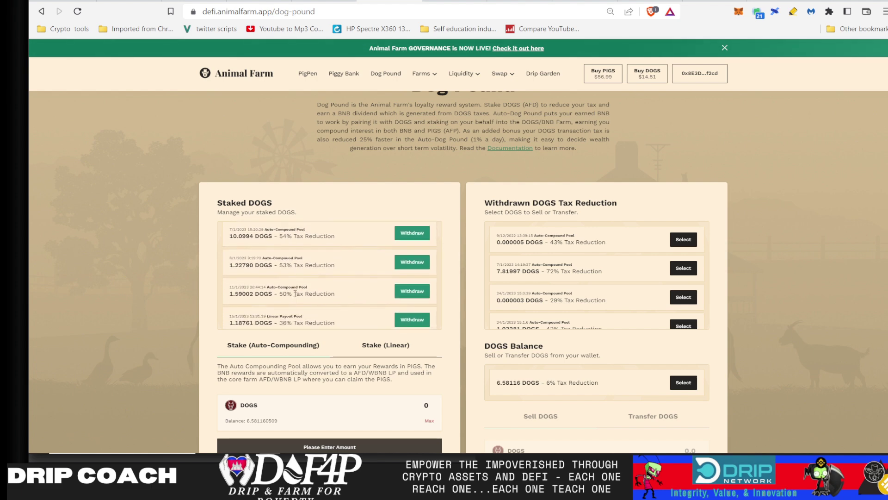
pyautogui.scroll(1, 295, 293)
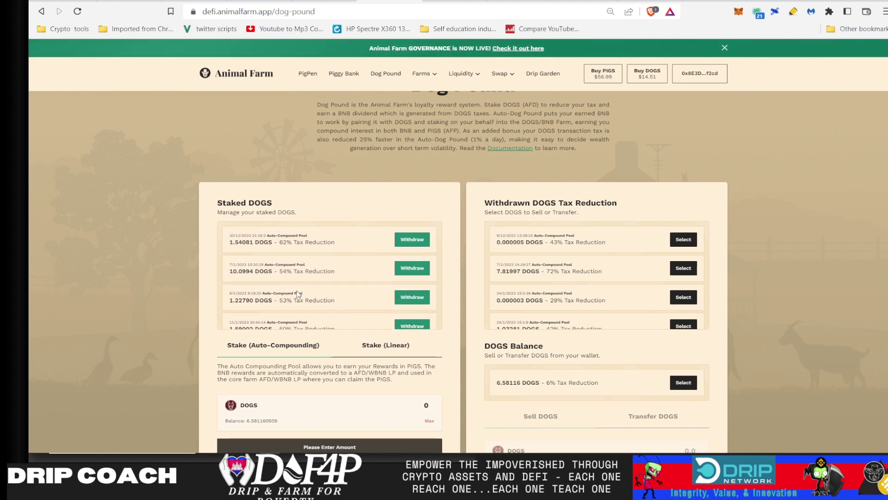
pyautogui.scroll(1, 297, 294)
pyautogui.scroll(1, 298, 277)
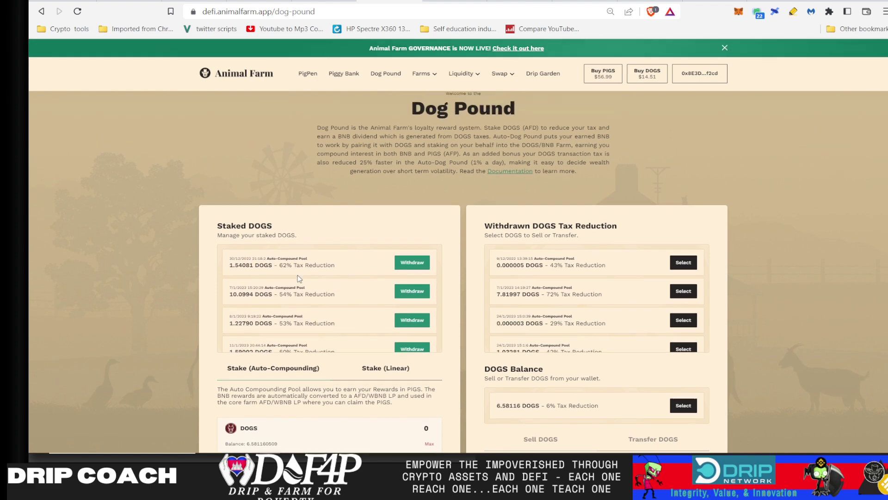
# Withdraw the full 1.54081 DOGS stake and approve the transaction in MetaMask
pyautogui.click(409, 261)
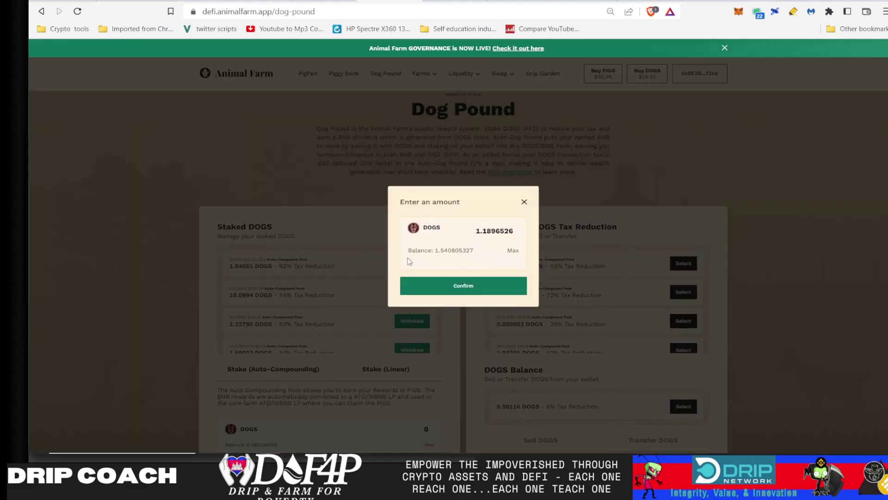
pyautogui.click(512, 251)
pyautogui.click(471, 290)
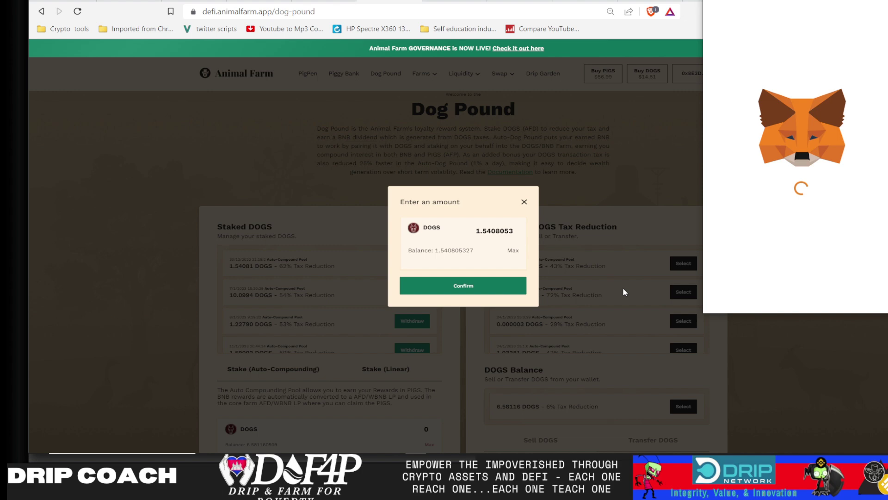
pyautogui.scroll(-3, 835, 301)
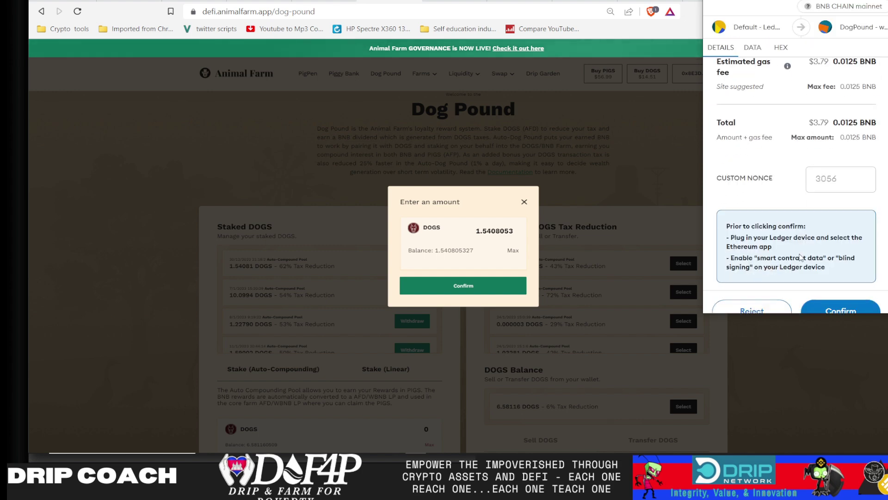
pyautogui.click(836, 300)
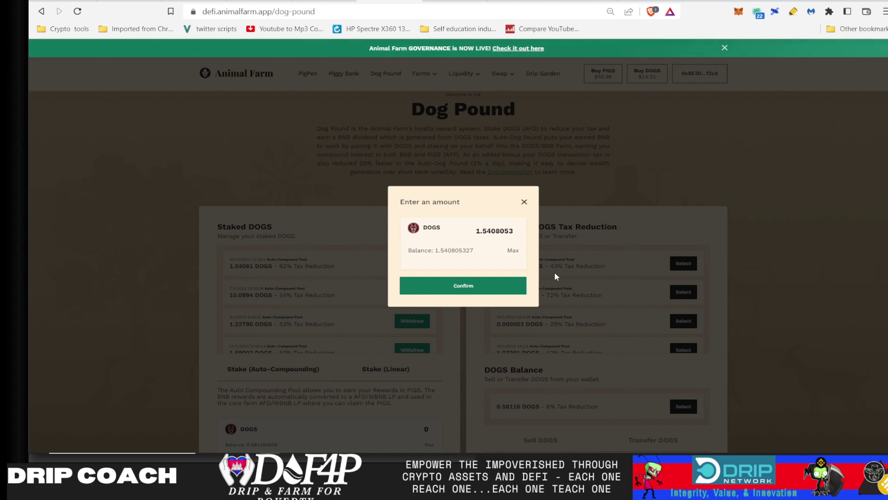
# Dismiss the withdrawal amount dialog and the transaction-confirmed notification
pyautogui.click(525, 202)
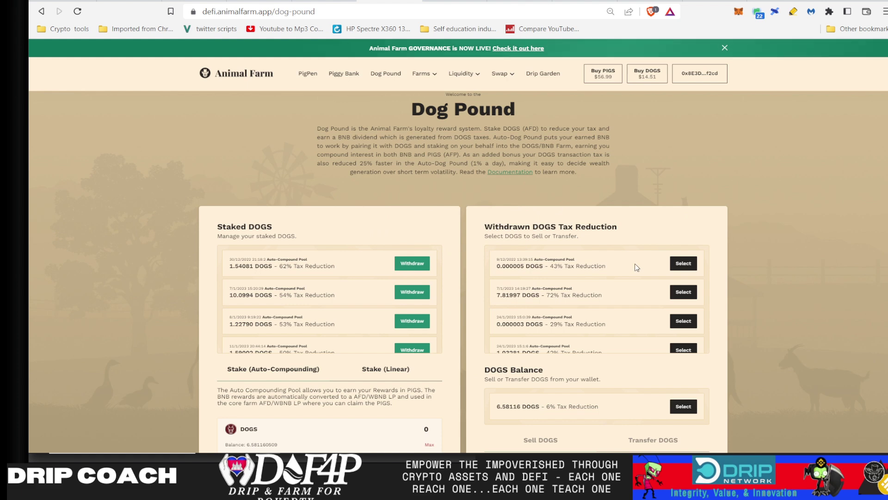
pyautogui.scroll(-3, 624, 296)
pyautogui.scroll(-2, 624, 297)
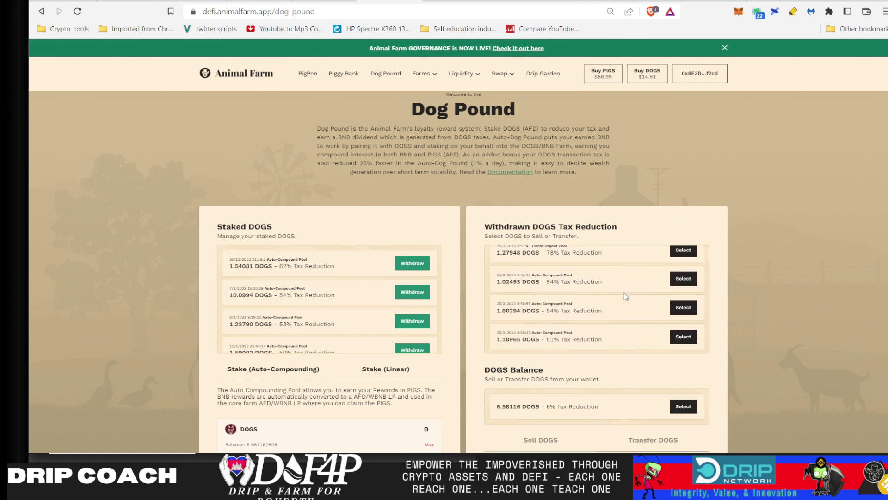
pyautogui.scroll(-2, 624, 296)
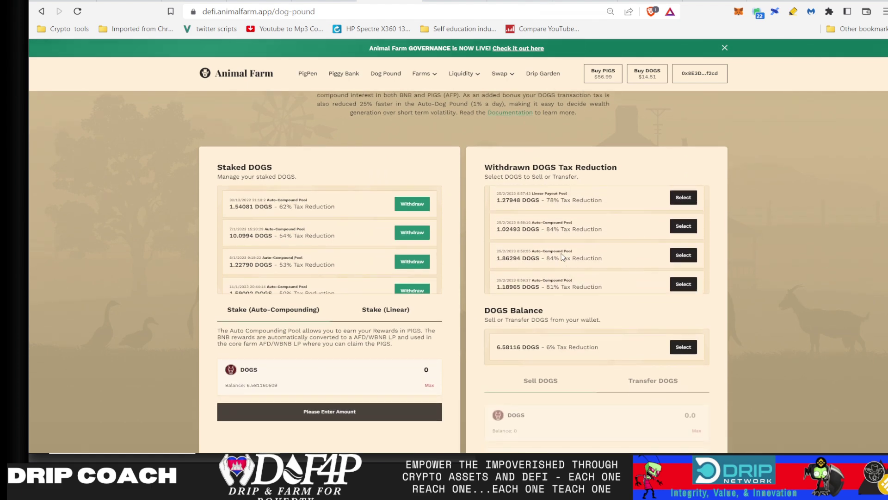
pyautogui.scroll(1, 562, 257)
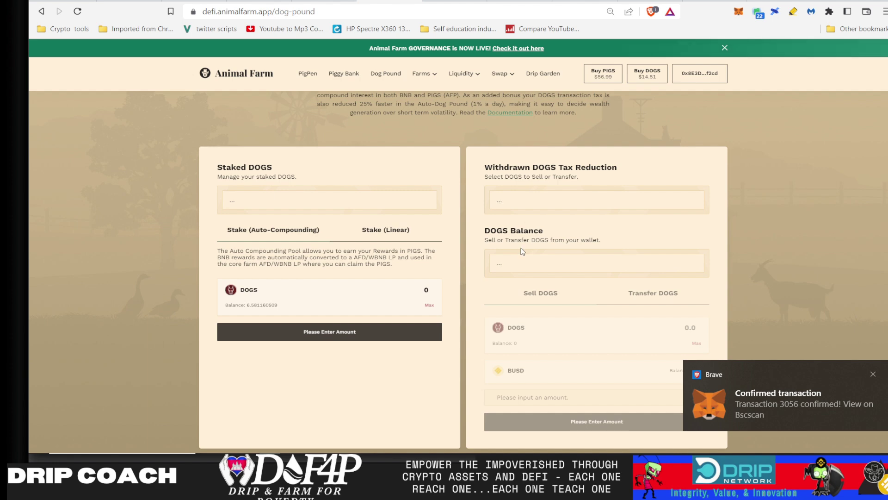
pyautogui.click(873, 374)
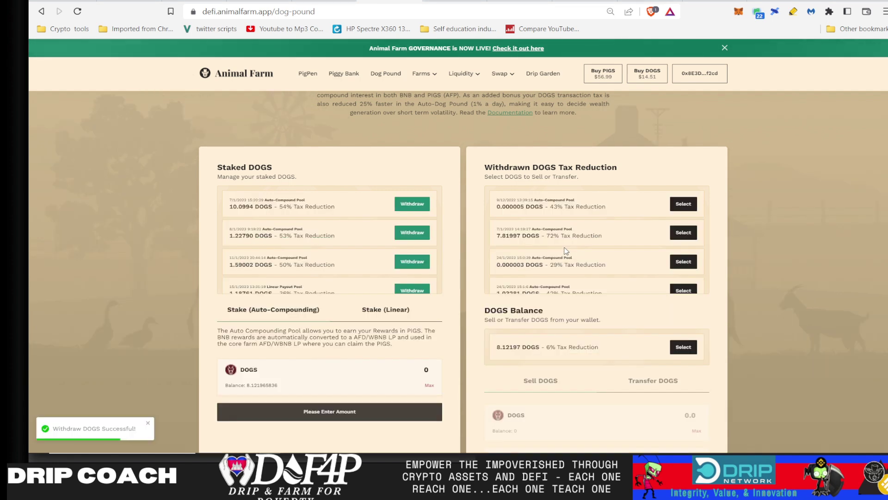
pyautogui.scroll(-2, 550, 263)
pyautogui.scroll(1, 550, 262)
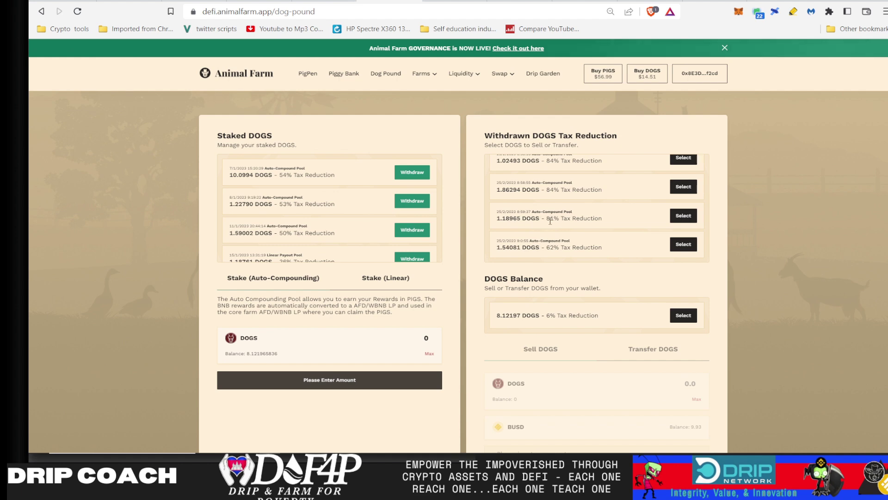
pyautogui.scroll(1, 523, 189)
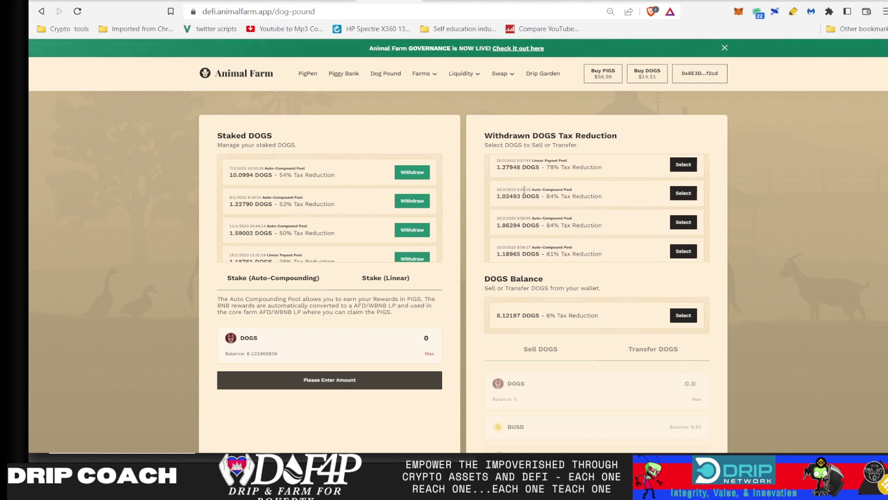
pyautogui.scroll(1, 534, 204)
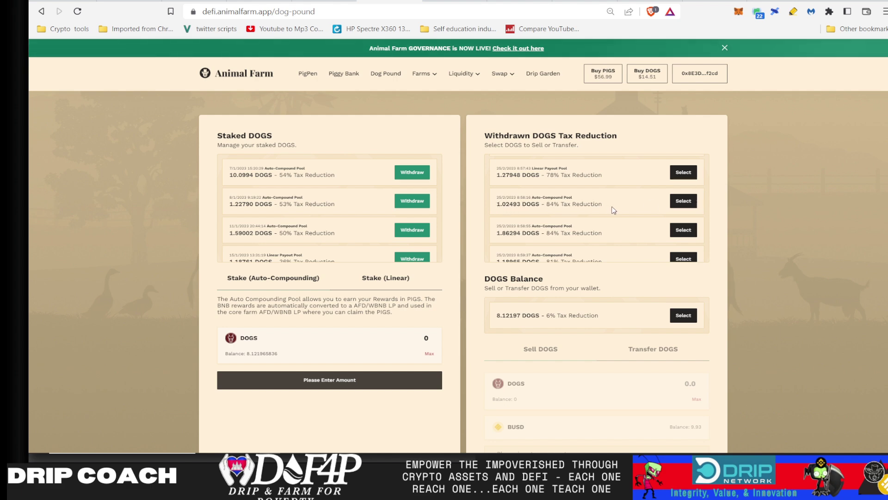
pyautogui.scroll(1, 613, 210)
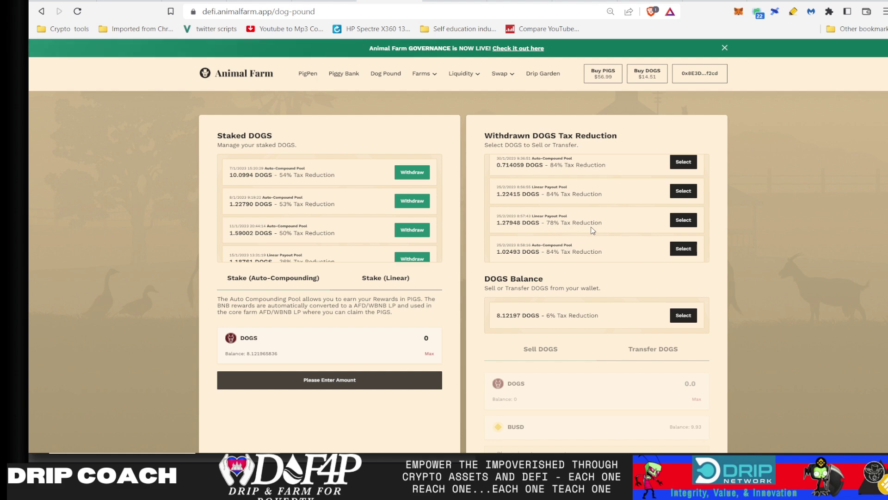
pyautogui.scroll(-1, 621, 227)
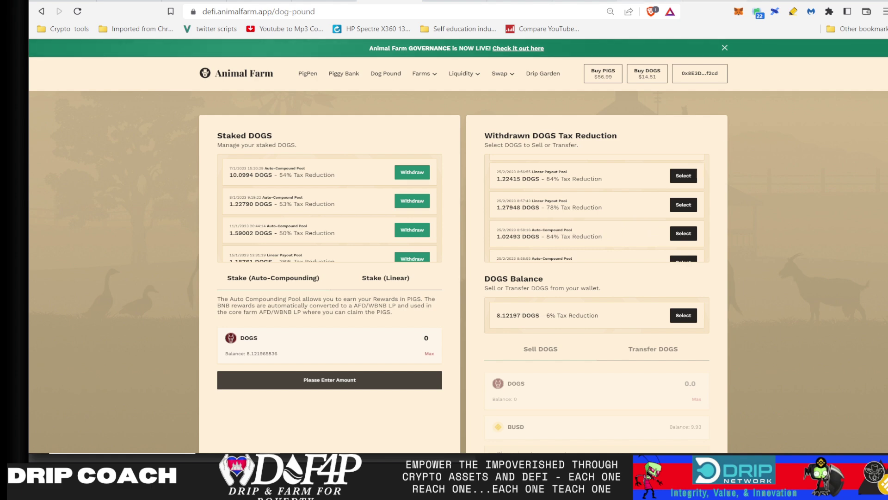
pyautogui.click(713, 24)
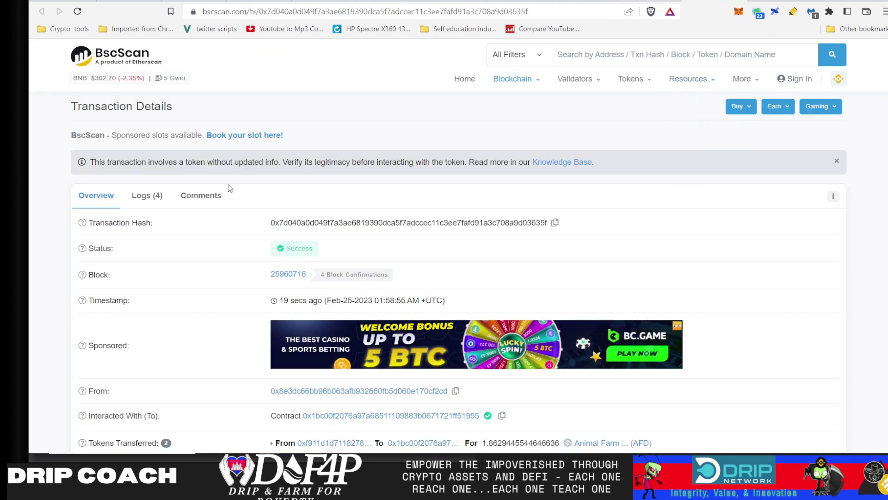
pyautogui.scroll(-2, 359, 214)
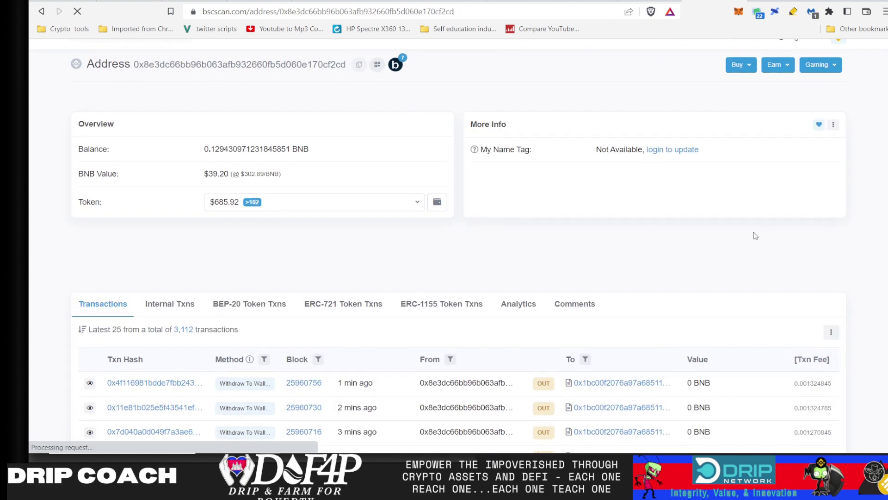
pyautogui.scroll(-2, 755, 236)
pyautogui.scroll(-1, 755, 236)
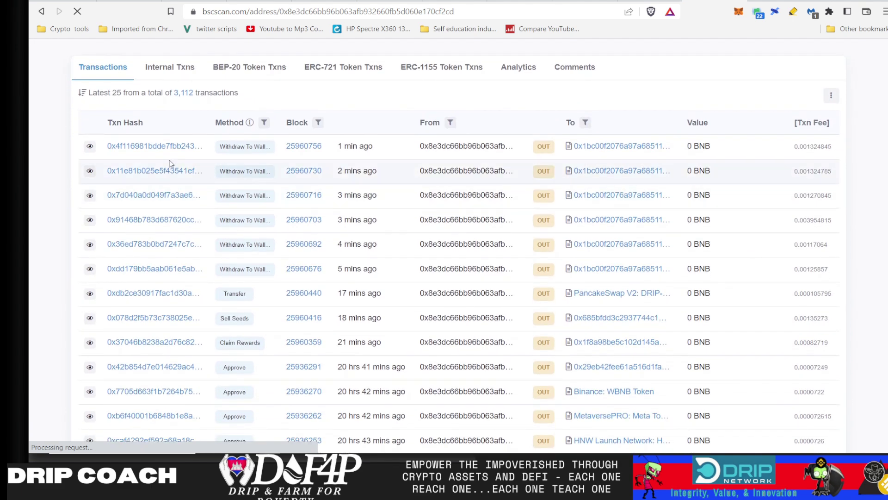
pyautogui.click(90, 148)
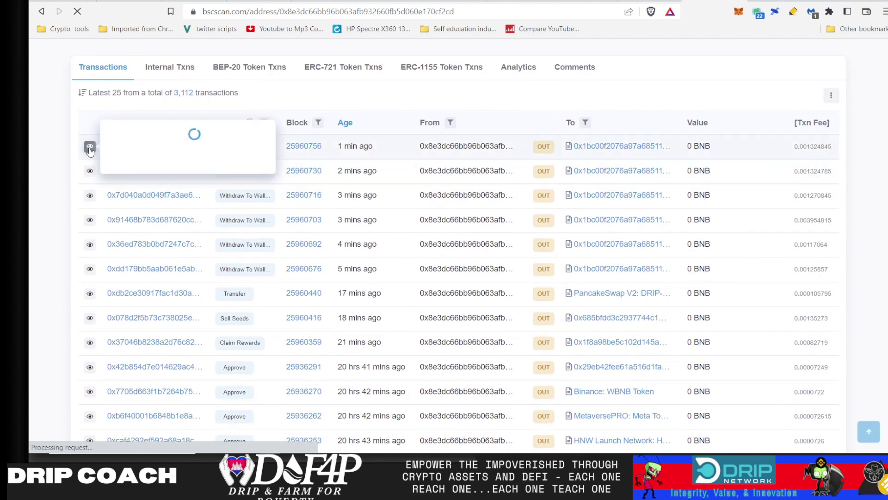
pyautogui.click(90, 170)
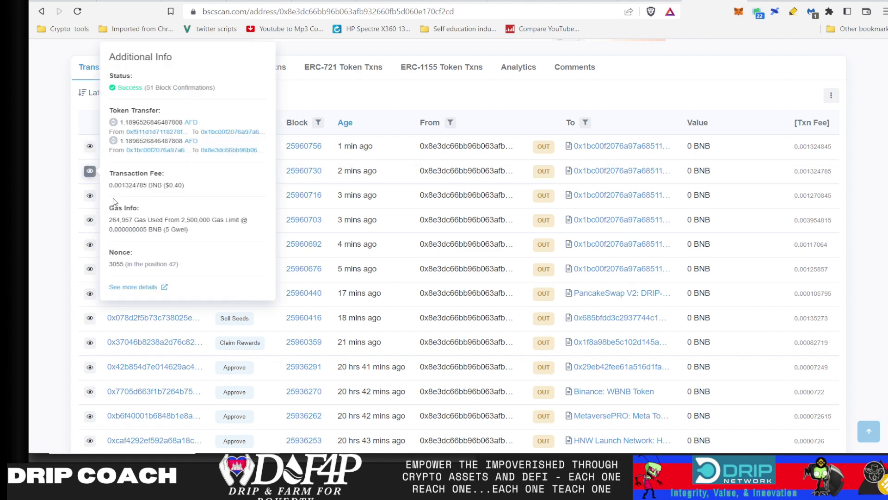
pyautogui.click(91, 196)
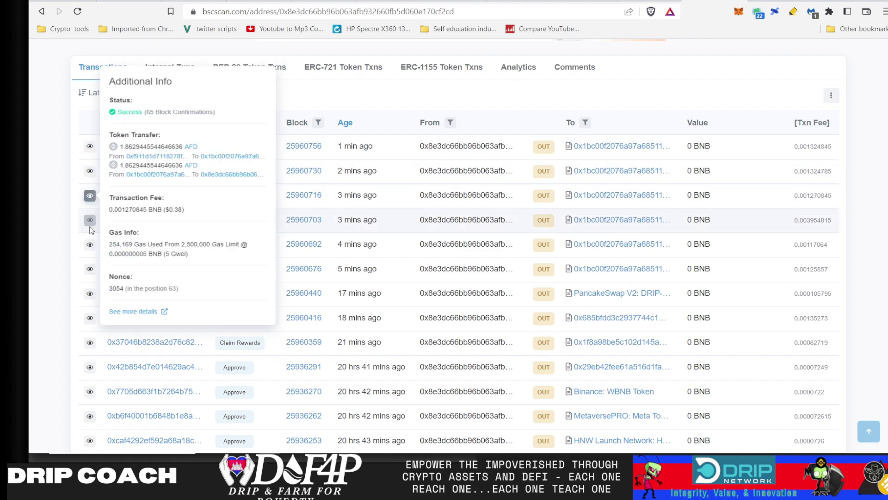
pyautogui.click(90, 219)
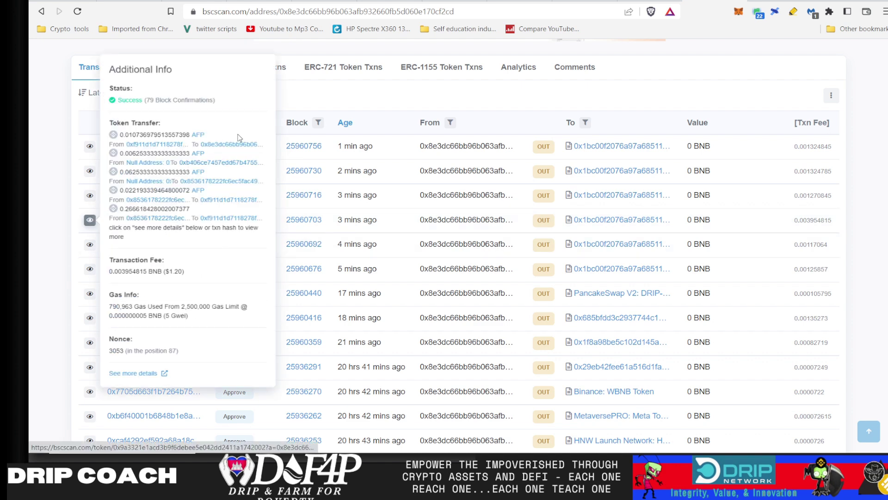
pyautogui.click(388, 0)
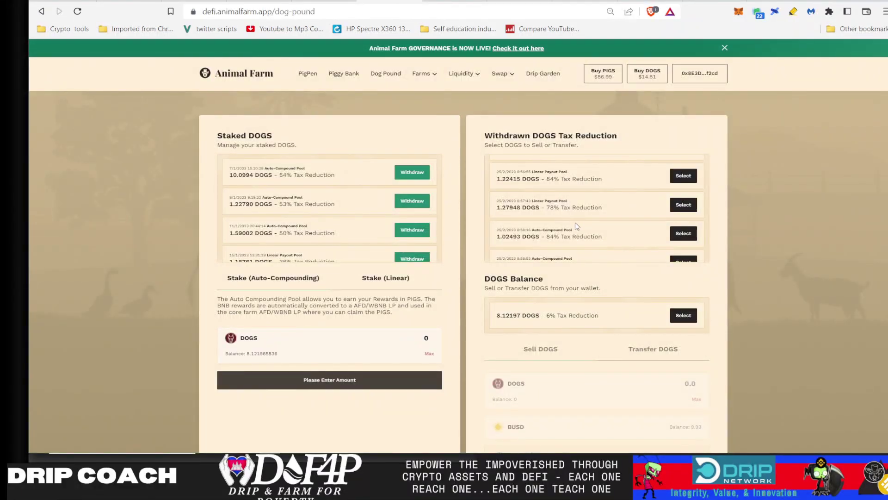
pyautogui.scroll(2, 575, 225)
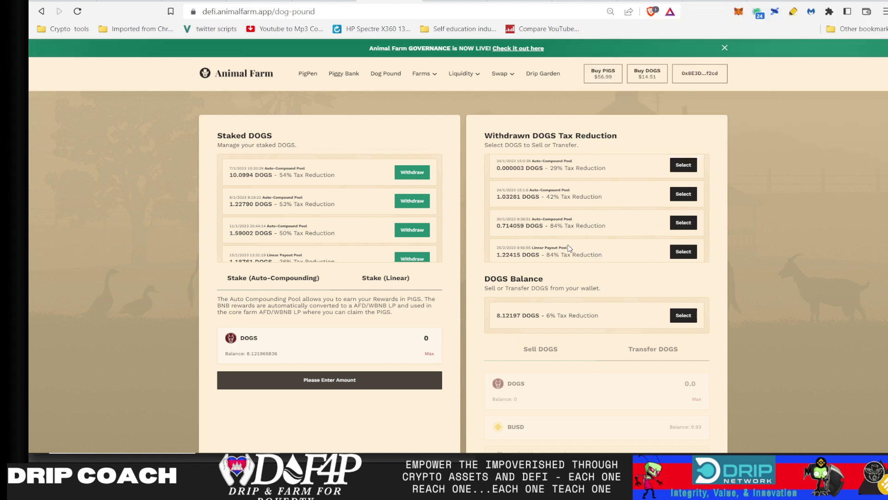
pyautogui.scroll(-3, 568, 248)
pyautogui.scroll(-1, 568, 248)
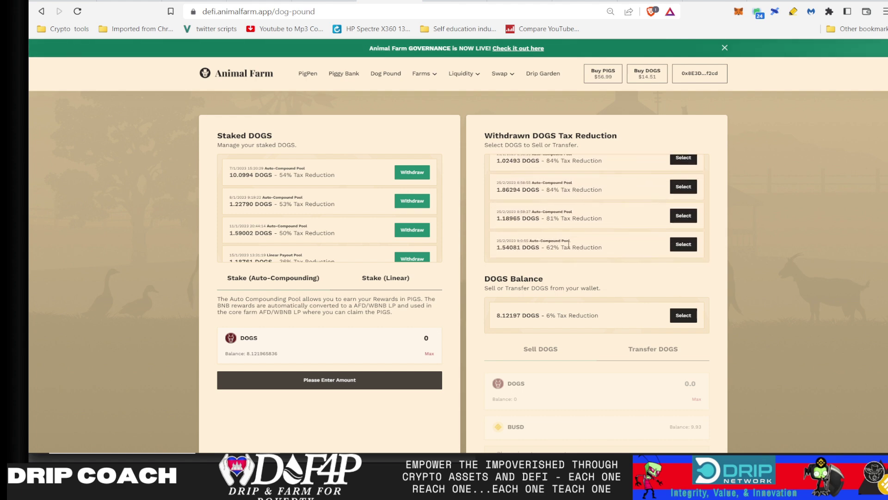
pyautogui.scroll(5, 568, 245)
pyautogui.scroll(3, 568, 244)
pyautogui.scroll(-1, 555, 264)
pyautogui.scroll(-1, 526, 293)
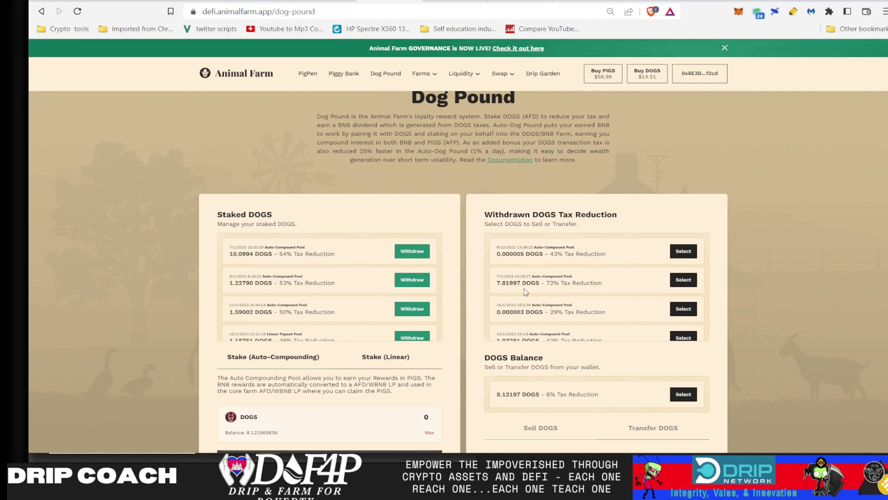
# Select the 7.81997 DOGS voucher and enter the full 8.1219658 DOGS balance to stake
pyautogui.click(684, 280)
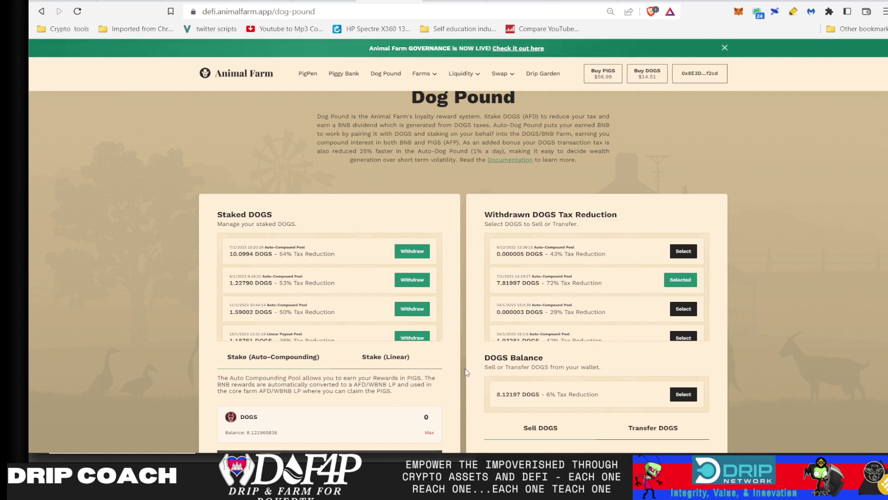
pyautogui.scroll(-2, 465, 369)
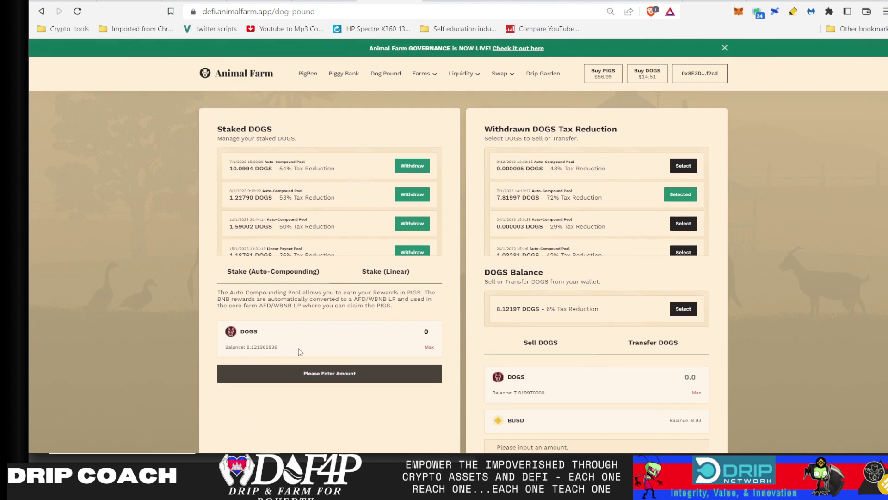
pyautogui.click(429, 347)
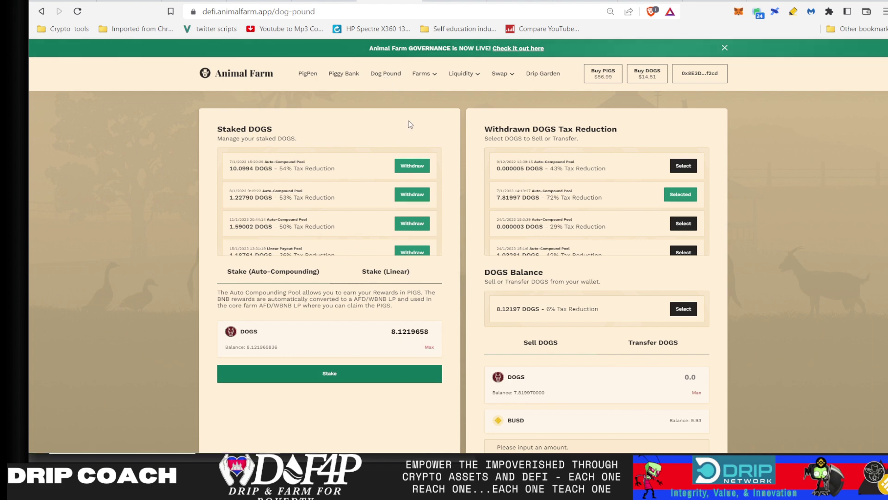
# Go to the Farms page from the top menu
pyautogui.click(430, 84)
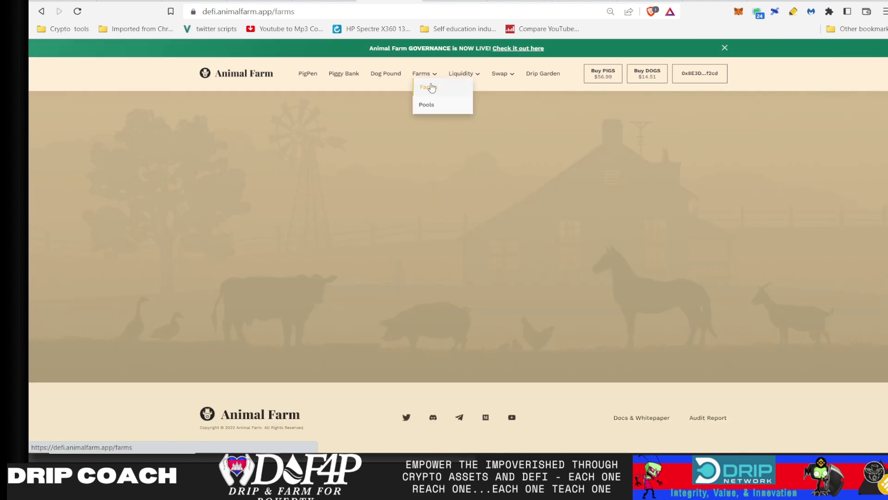
pyautogui.scroll(2, 451, 236)
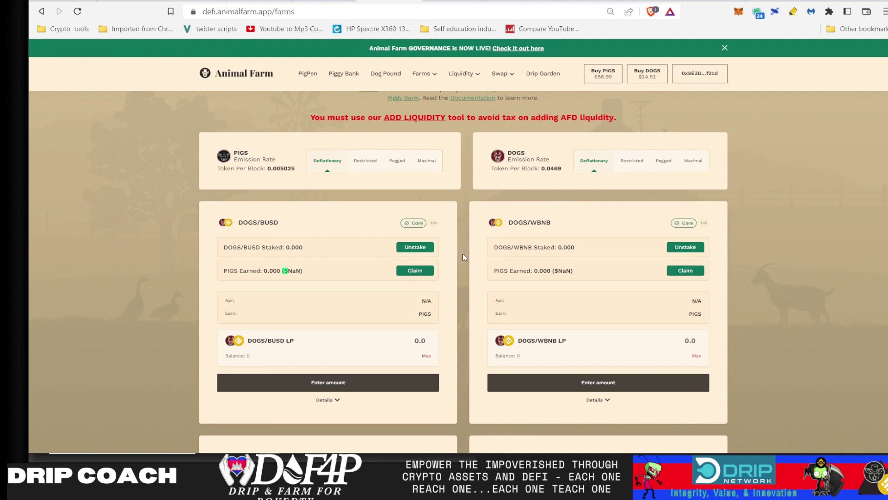
pyautogui.scroll(-1, 354, 291)
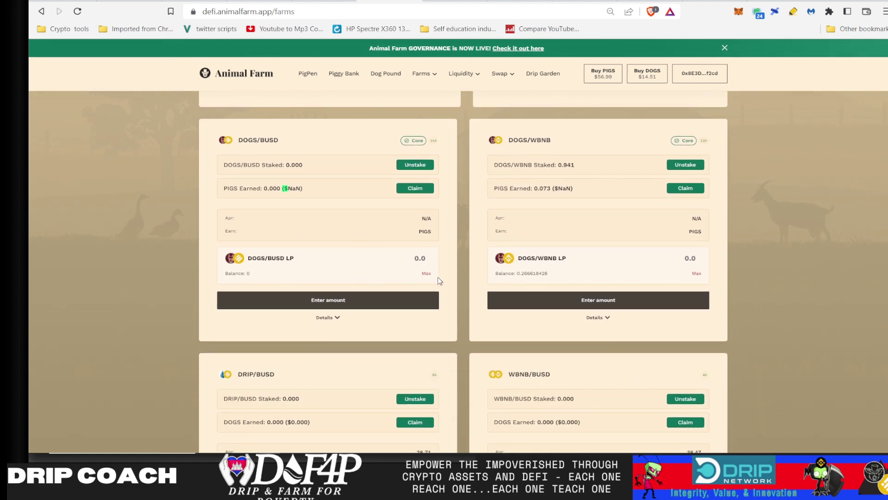
pyautogui.scroll(-2, 438, 281)
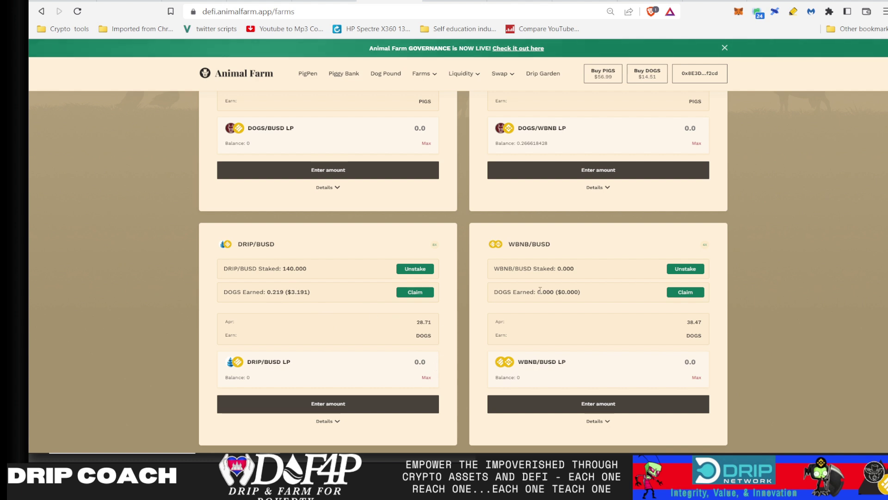
pyautogui.scroll(-1, 489, 318)
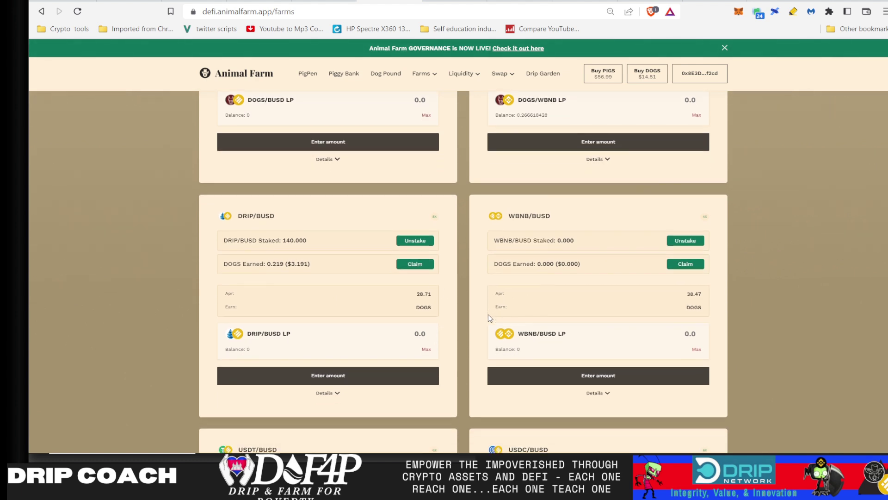
pyautogui.scroll(-1, 488, 317)
pyautogui.scroll(-2, 488, 318)
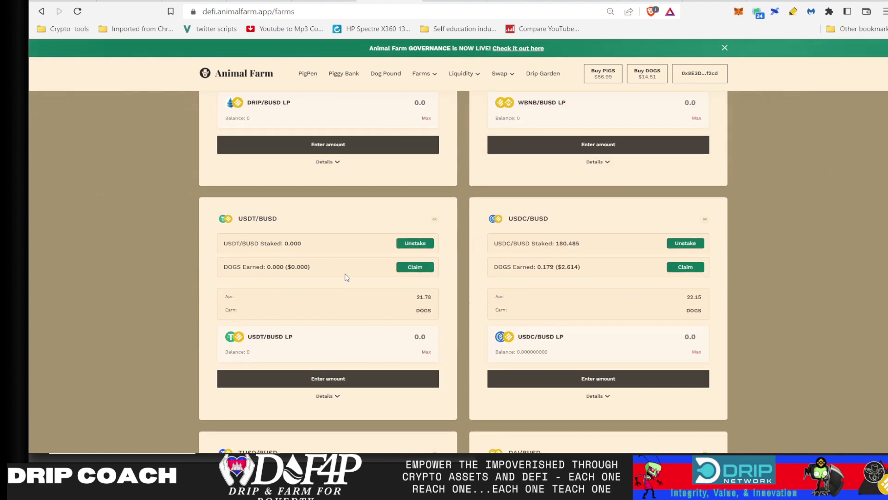
pyautogui.scroll(-2, 381, 296)
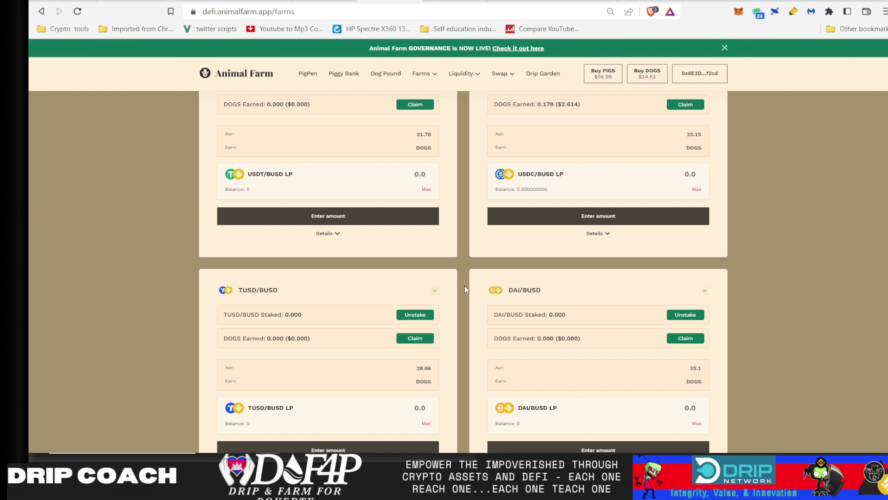
pyautogui.scroll(-2, 465, 287)
pyautogui.scroll(-2, 464, 288)
pyautogui.scroll(-1, 464, 289)
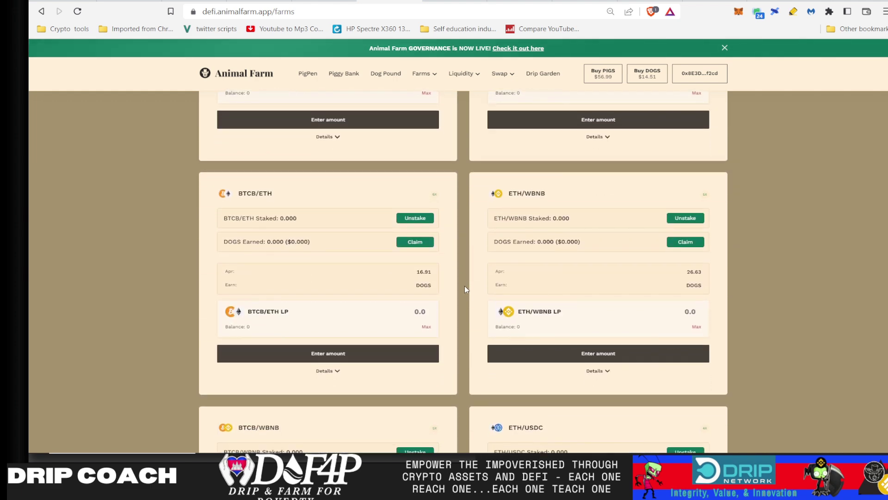
pyautogui.scroll(-2, 464, 288)
pyautogui.scroll(-3, 464, 287)
pyautogui.scroll(-3, 465, 288)
pyautogui.scroll(-2, 465, 289)
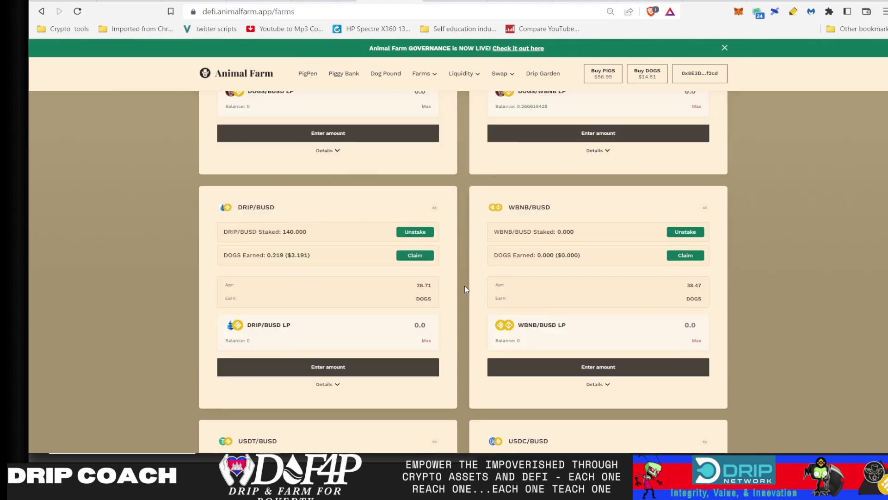
pyautogui.scroll(10, 464, 285)
pyautogui.scroll(2, 464, 285)
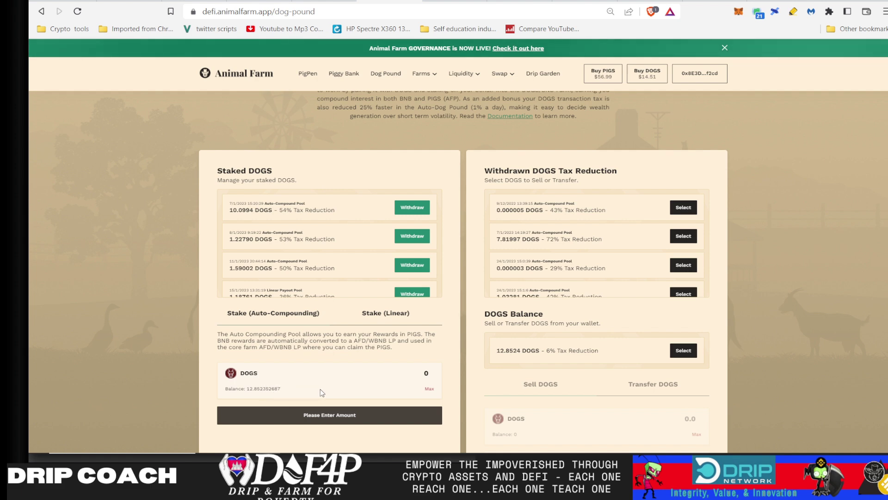
pyautogui.moveTo(375, 374)
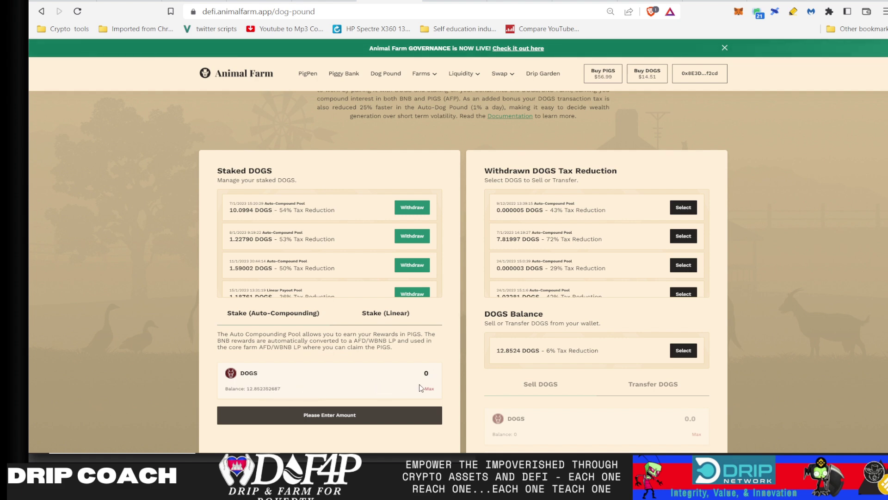
pyautogui.click(429, 390)
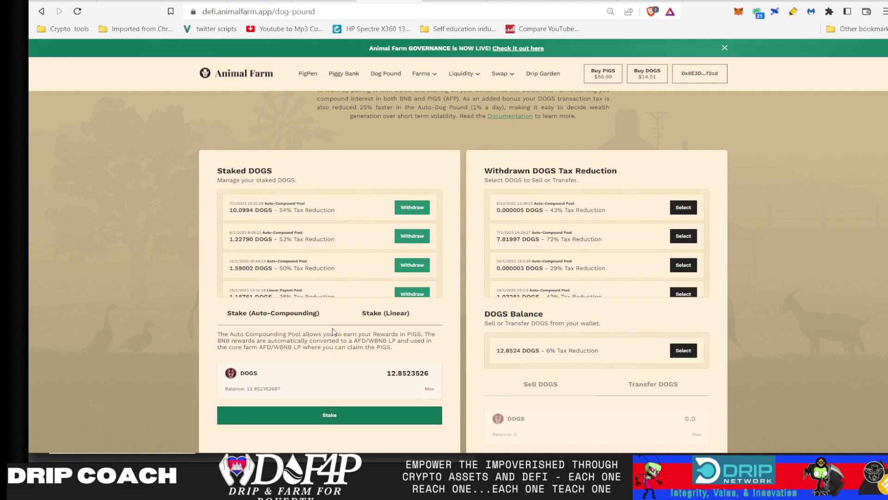
pyautogui.click(281, 316)
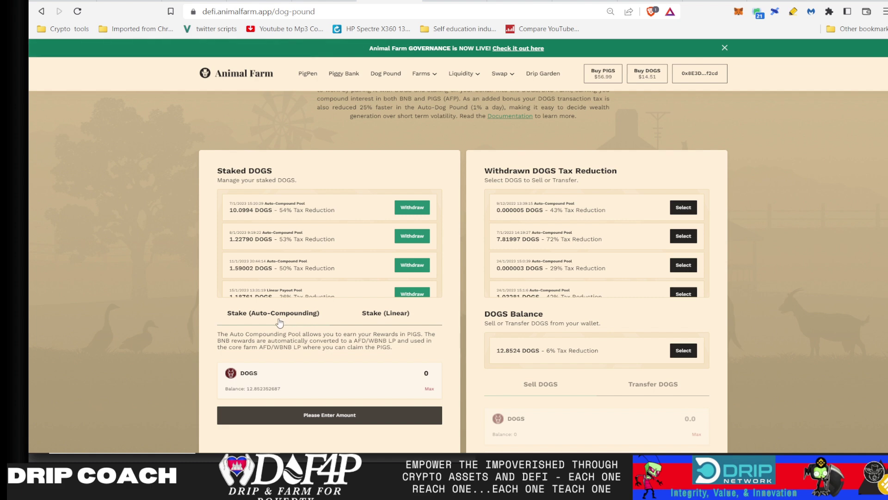
pyautogui.scroll(1, 381, 328)
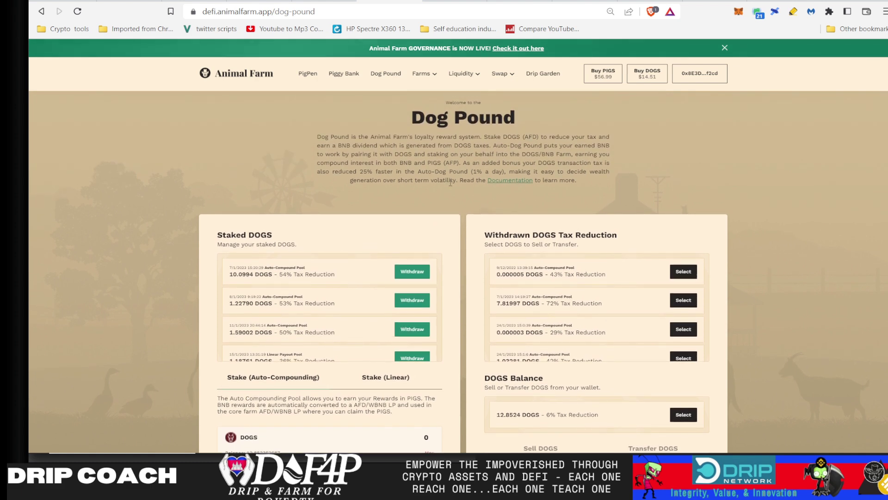
pyautogui.scroll(2, 450, 186)
pyautogui.scroll(1, 417, 241)
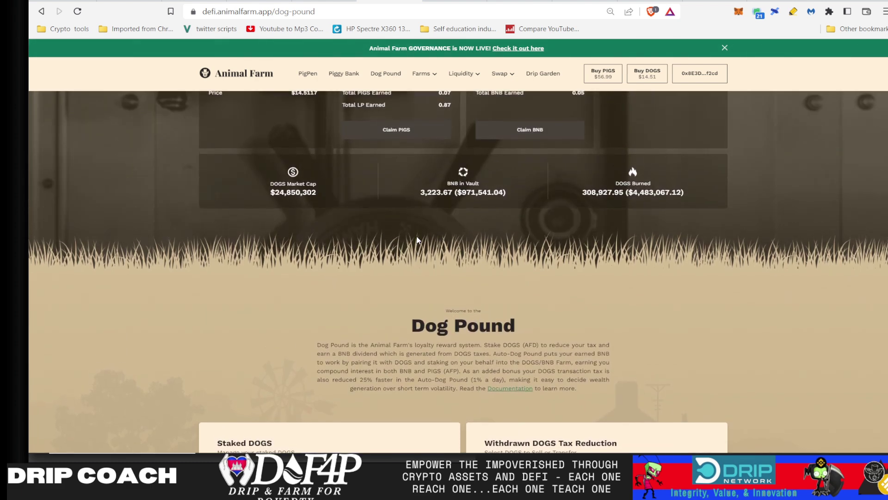
pyautogui.scroll(1, 417, 240)
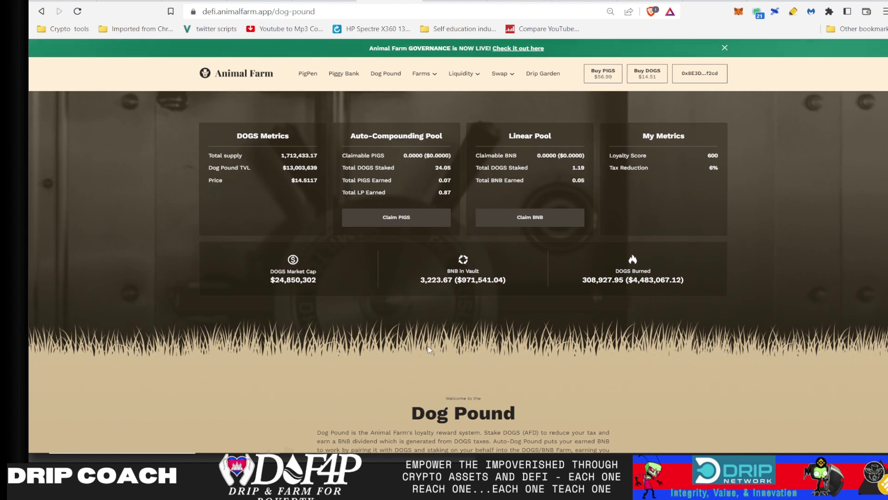
pyautogui.scroll(-1, 429, 349)
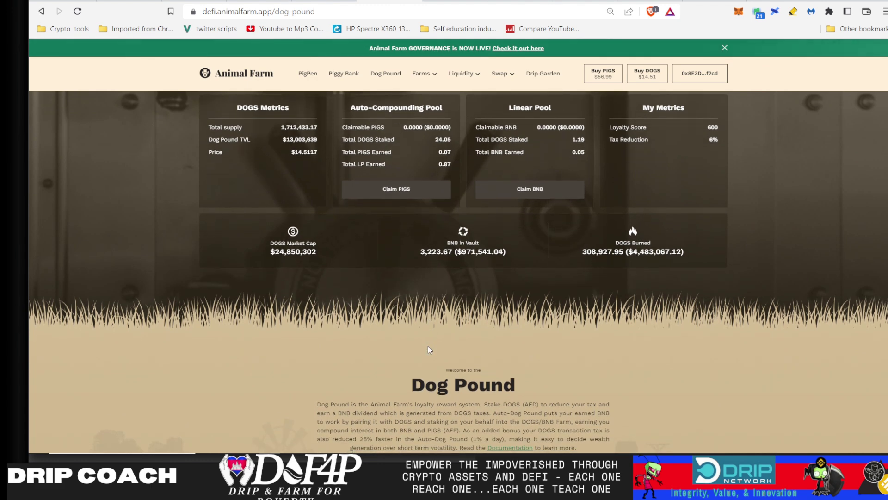
pyautogui.scroll(-2, 428, 349)
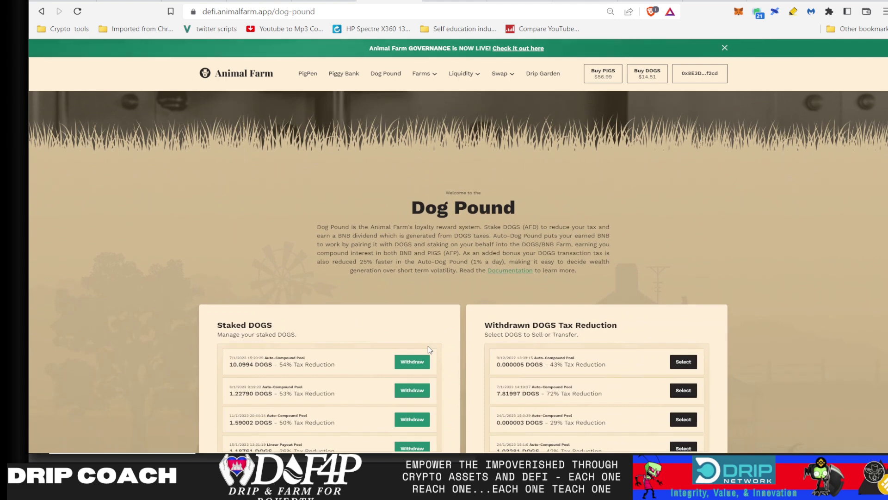
pyautogui.scroll(-1, 429, 349)
pyautogui.scroll(-2, 434, 279)
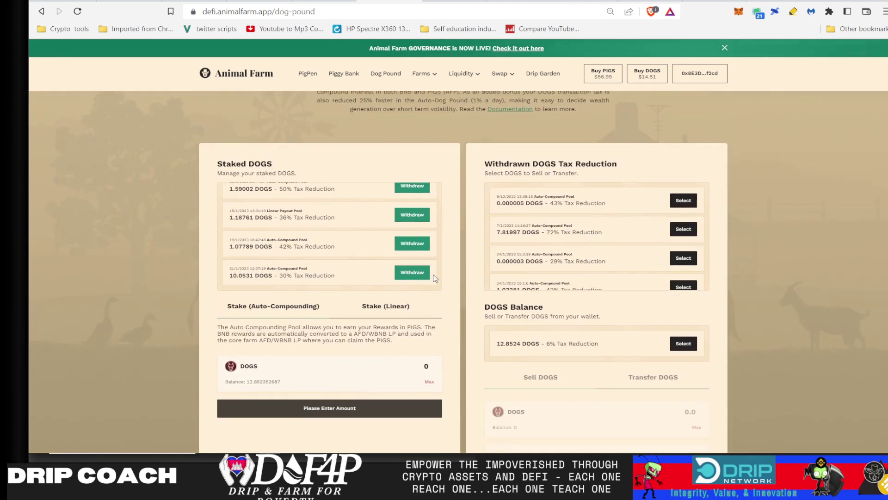
pyautogui.click(430, 383)
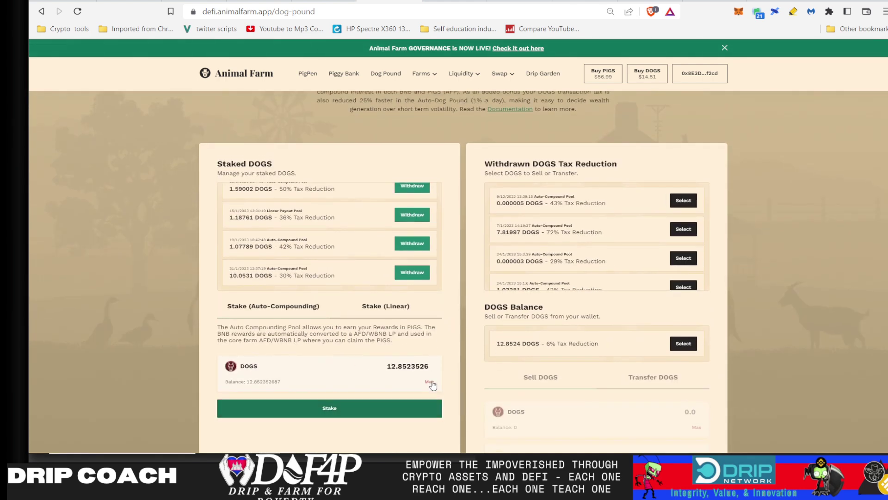
pyautogui.click(271, 309)
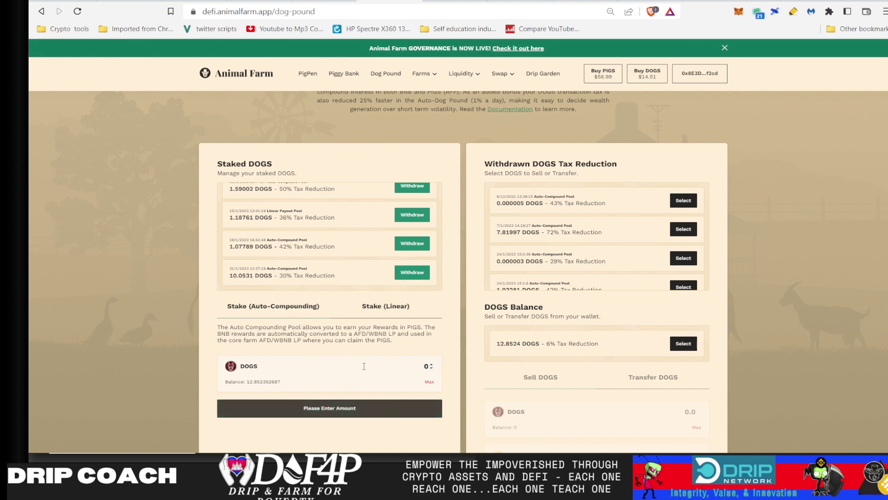
# Stake the full 12.8523526 DOGS balance and approve the deposit in MetaMask
pyautogui.click(429, 383)
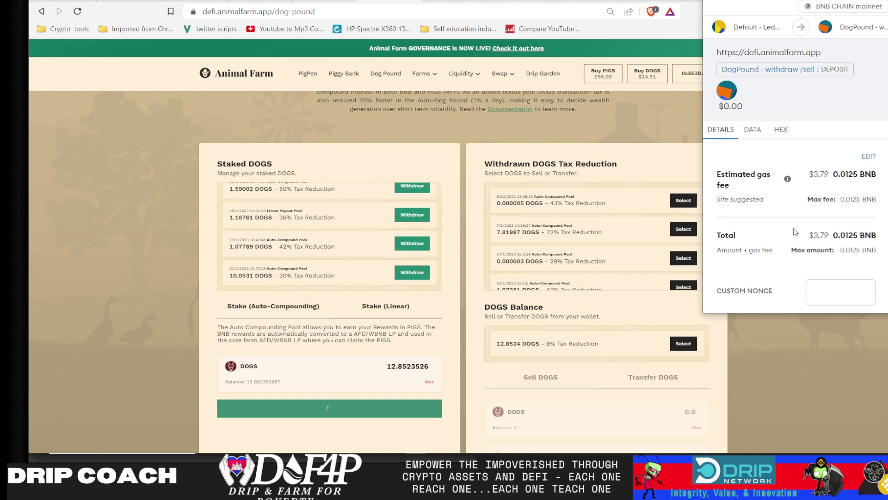
pyautogui.scroll(-3, 830, 219)
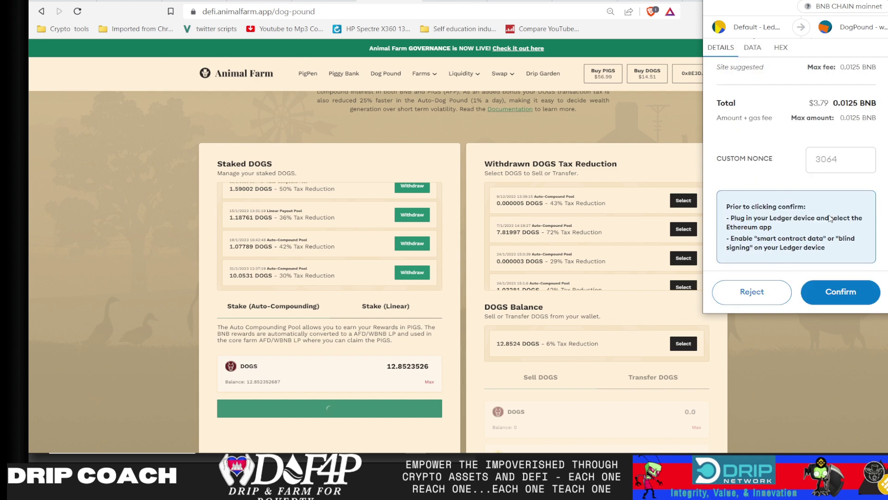
pyautogui.click(838, 293)
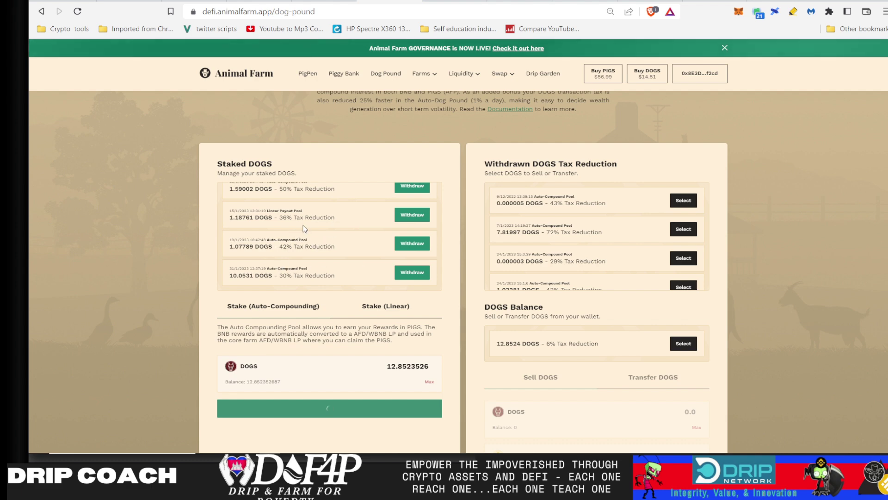
pyautogui.scroll(2, 303, 230)
pyautogui.scroll(2, 304, 230)
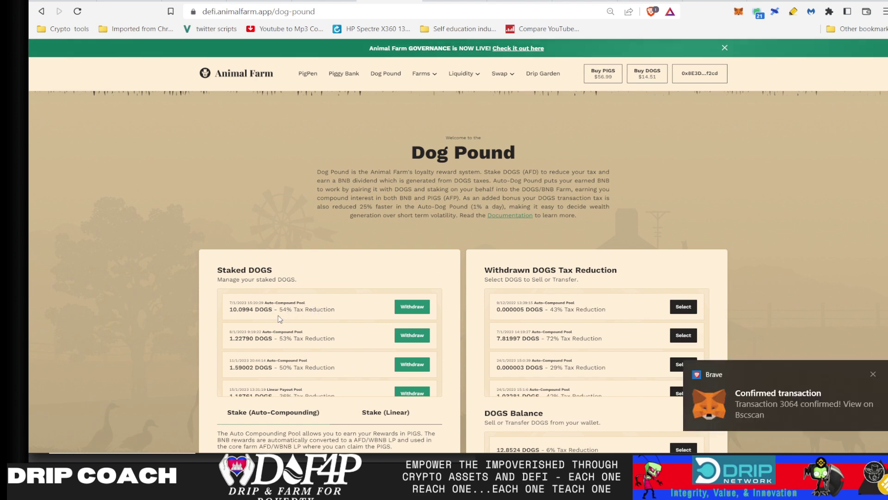
pyautogui.scroll(-1, 452, 277)
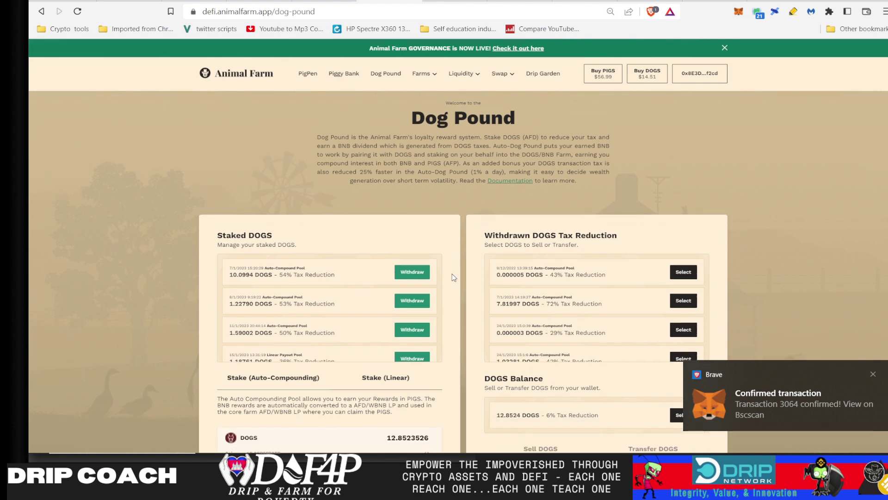
pyautogui.scroll(-2, 606, 299)
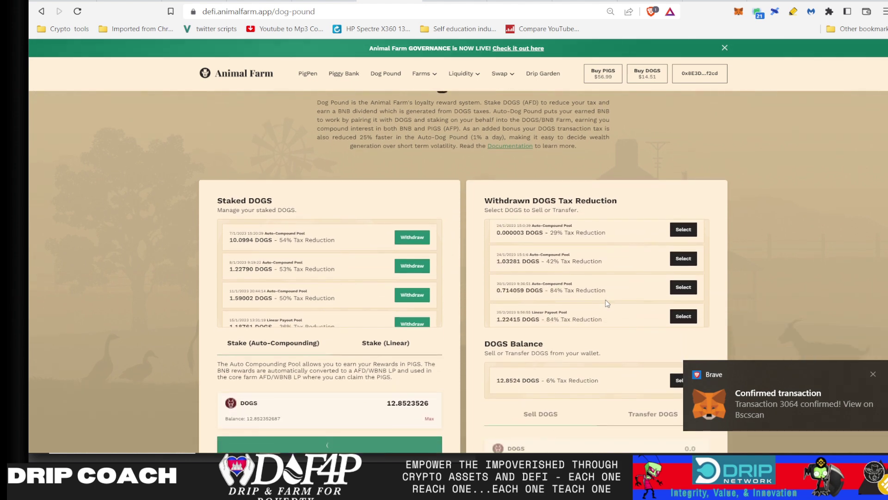
pyautogui.scroll(-2, 562, 259)
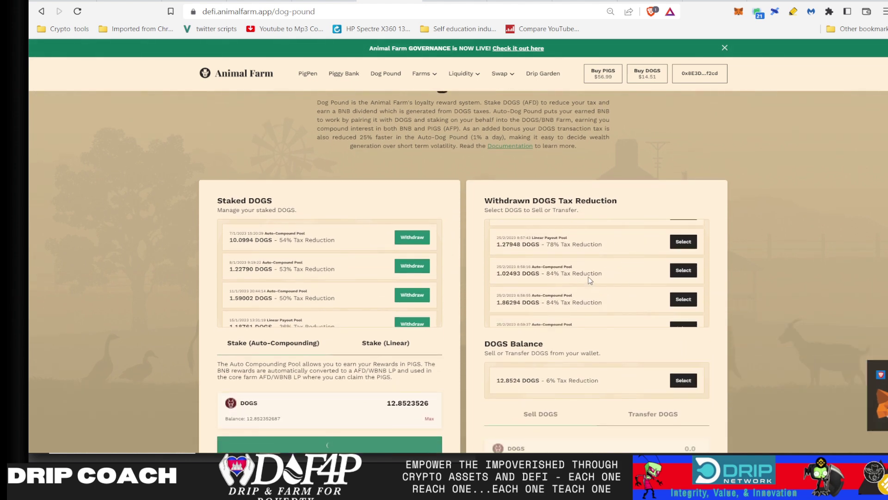
pyautogui.scroll(2, 348, 285)
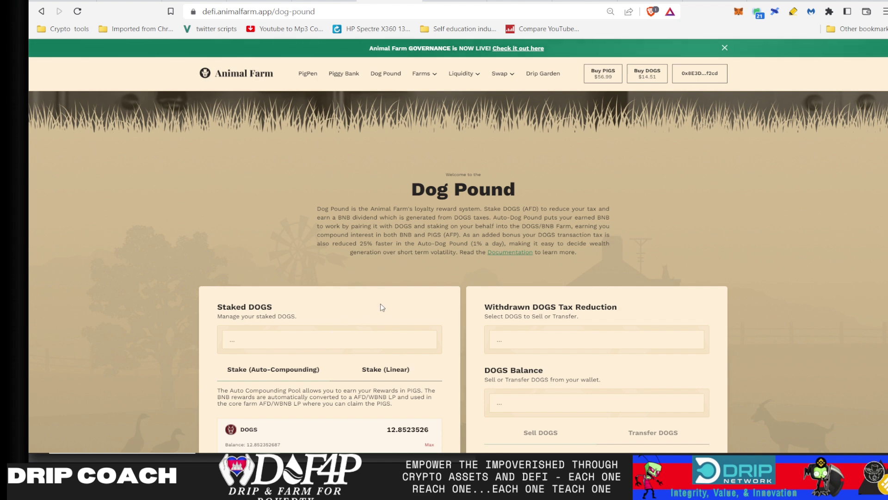
pyautogui.scroll(-1, 381, 307)
pyautogui.scroll(-1, 381, 307)
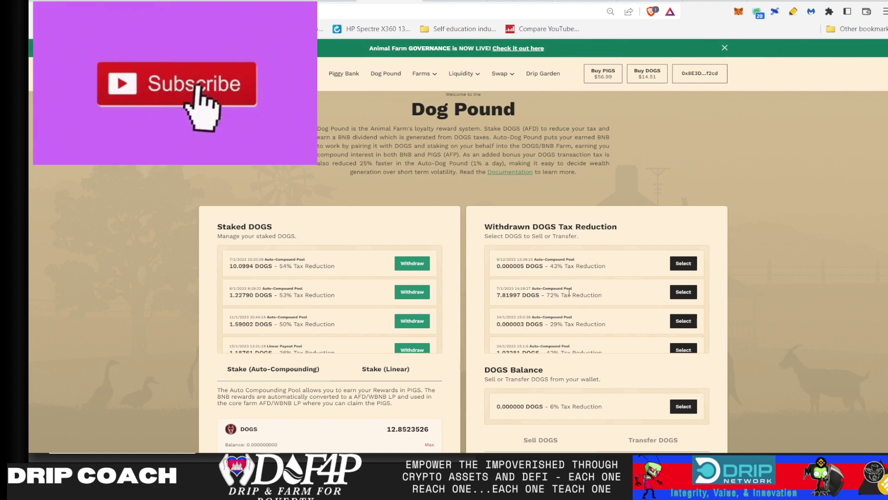
pyautogui.scroll(-2, 313, 314)
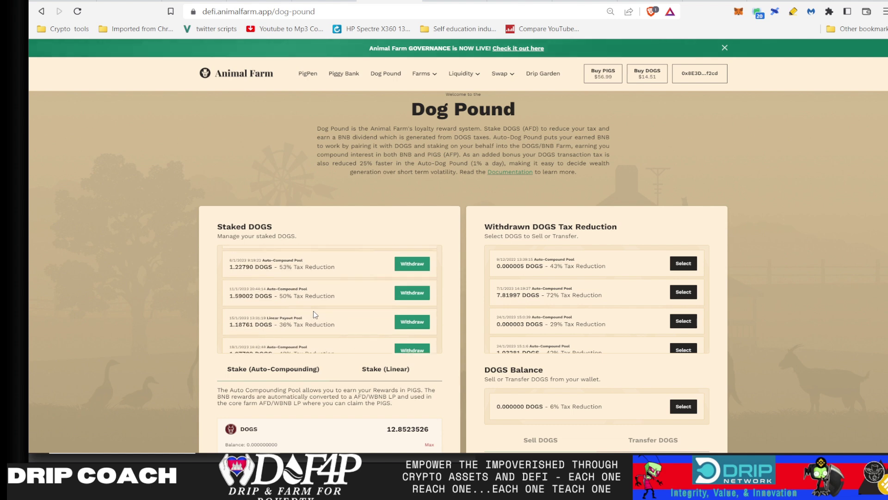
pyautogui.scroll(-1, 314, 314)
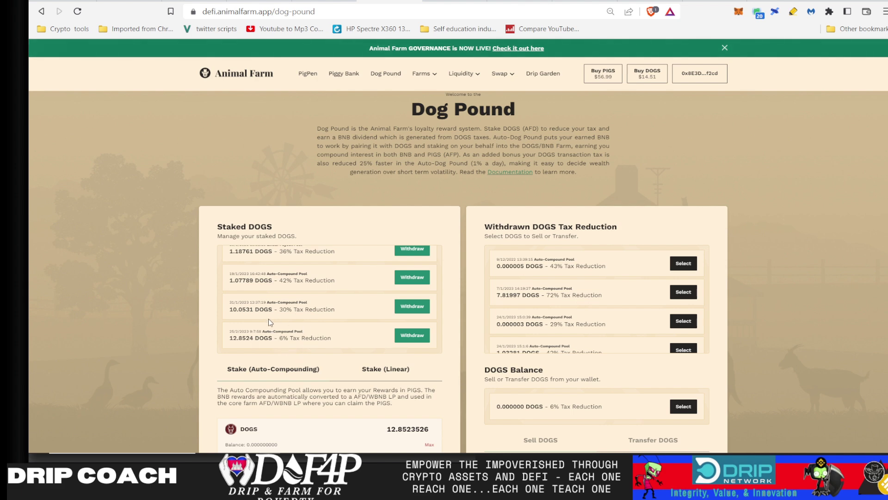
pyautogui.scroll(1, 302, 338)
pyautogui.scroll(1, 301, 338)
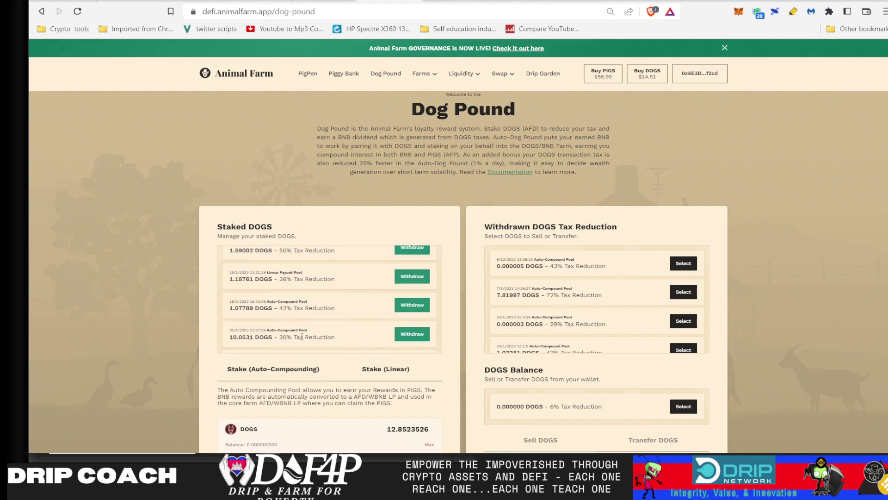
pyautogui.scroll(1, 301, 338)
pyautogui.scroll(1, 302, 338)
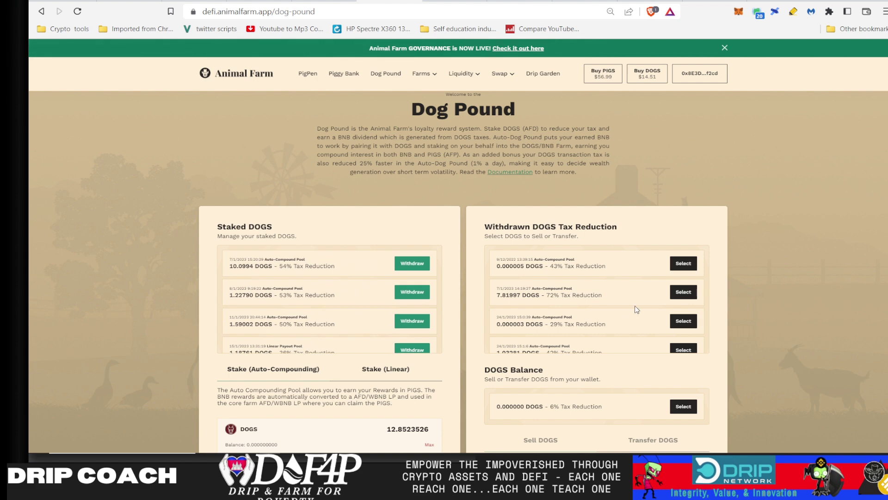
pyautogui.scroll(-2, 636, 309)
pyautogui.scroll(-2, 636, 310)
pyautogui.scroll(-2, 636, 309)
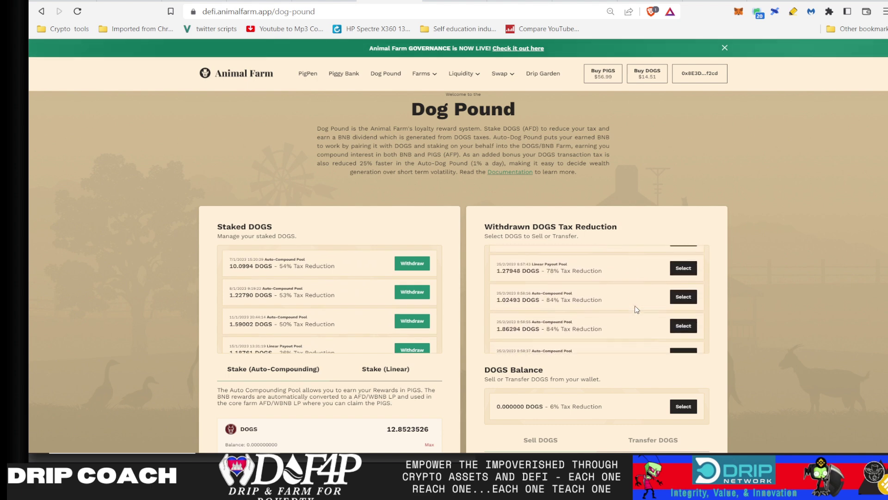
pyautogui.scroll(-1, 636, 309)
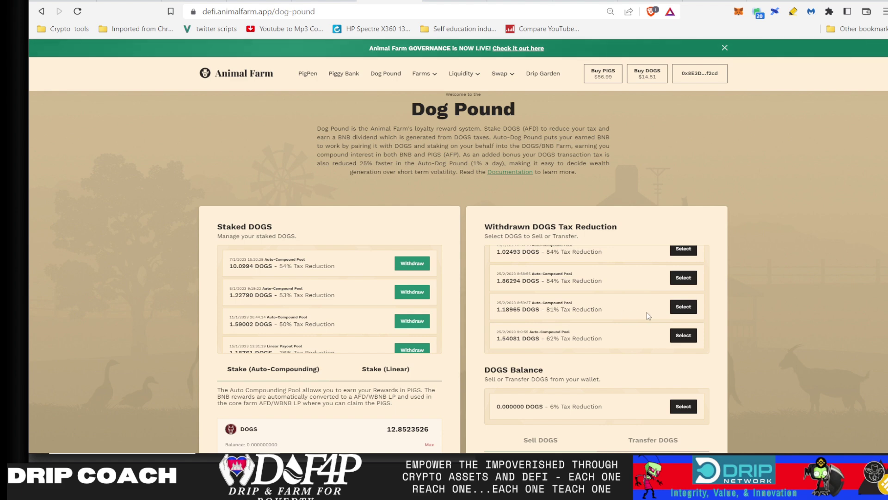
pyautogui.scroll(1, 647, 312)
pyautogui.scroll(2, 648, 312)
pyautogui.scroll(1, 646, 312)
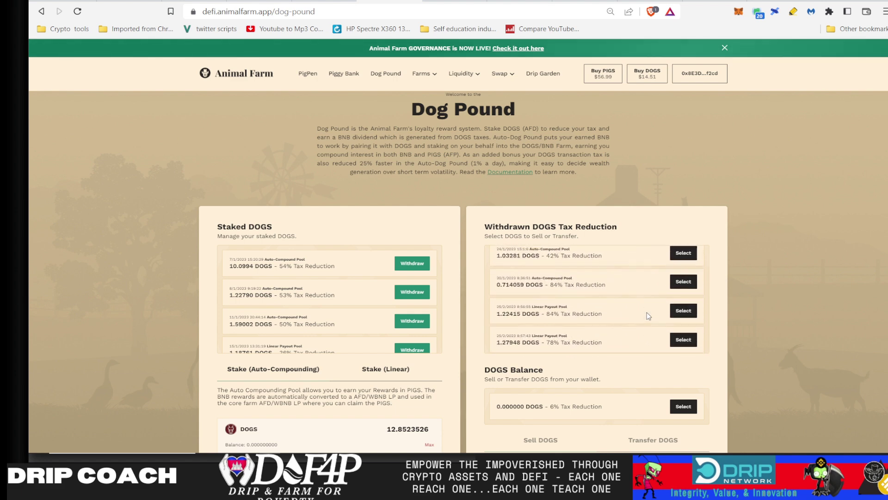
pyautogui.scroll(3, 648, 316)
pyautogui.scroll(1, 646, 316)
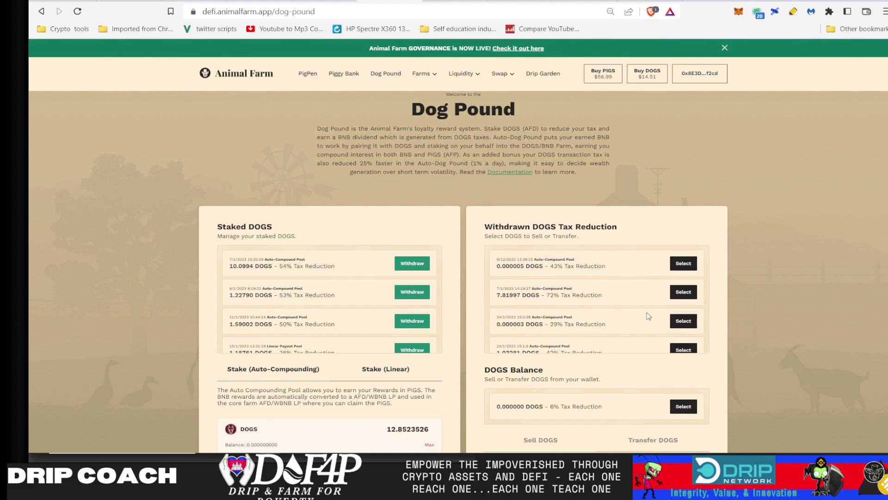
pyautogui.click(687, 269)
pyautogui.scroll(-3, 675, 285)
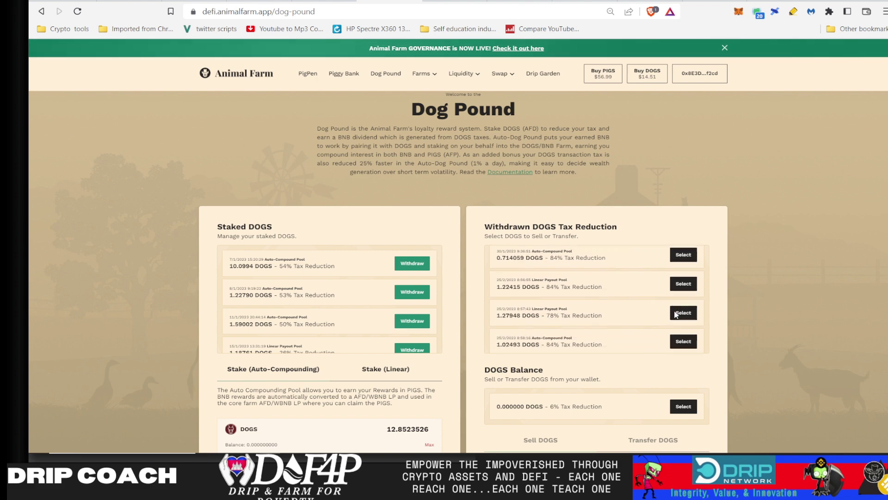
pyautogui.scroll(-2, 675, 298)
pyautogui.scroll(-1, 675, 315)
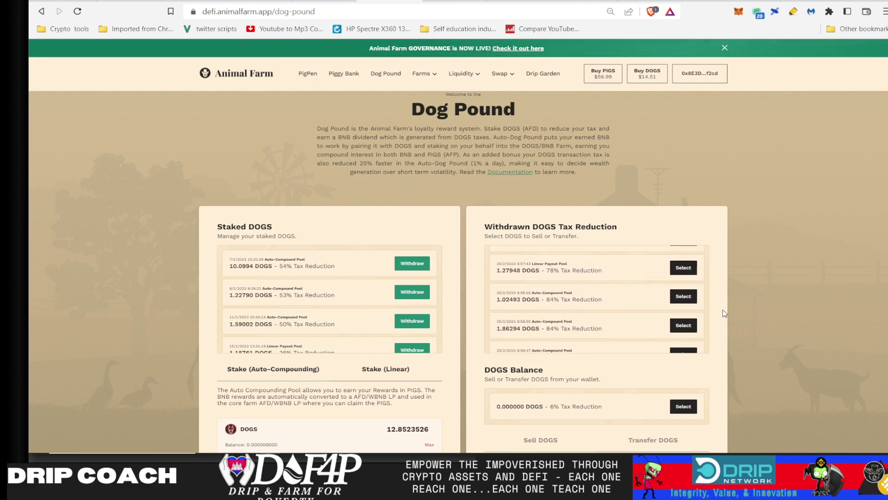
pyautogui.scroll(-1, 723, 314)
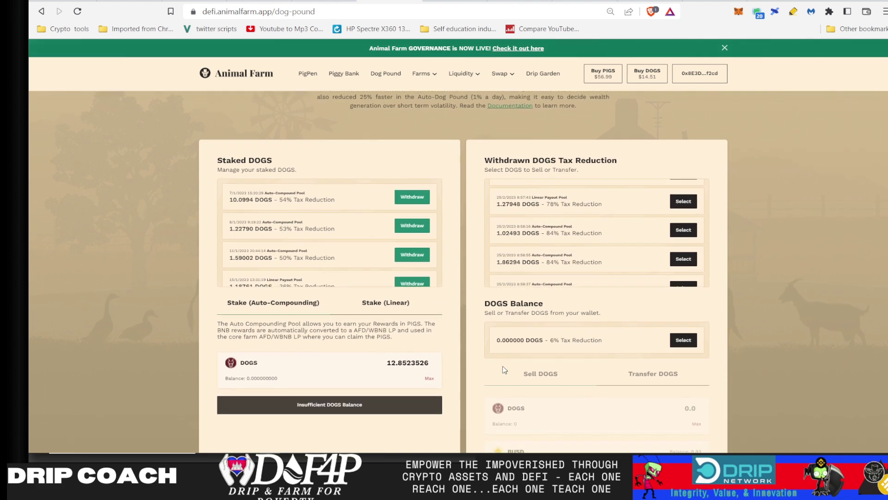
pyautogui.scroll(-3, 357, 259)
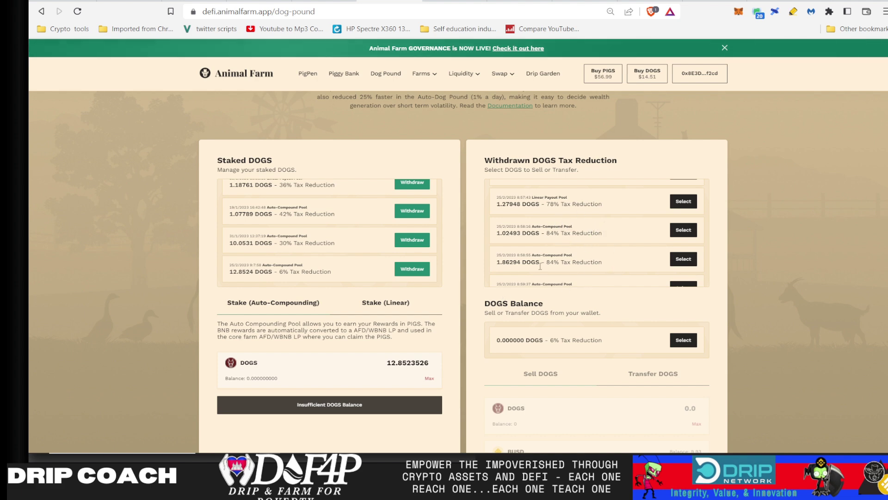
pyautogui.scroll(3, 535, 221)
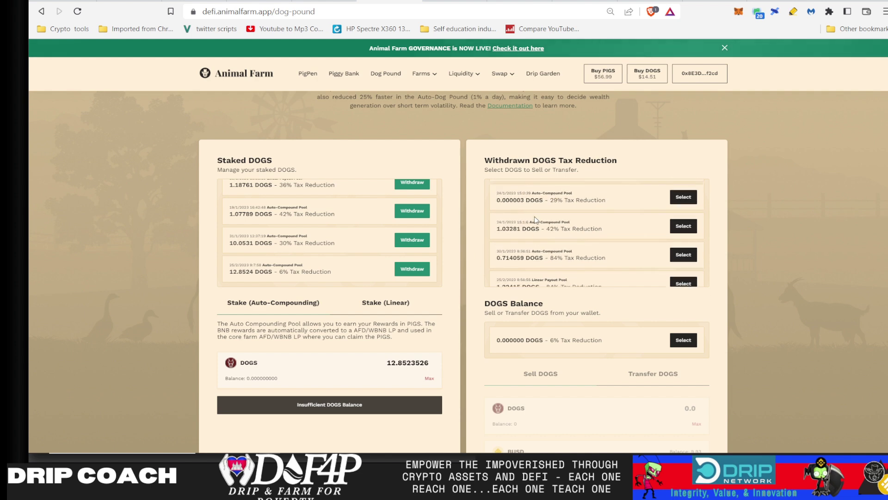
pyautogui.scroll(2, 554, 232)
pyautogui.scroll(1, 553, 233)
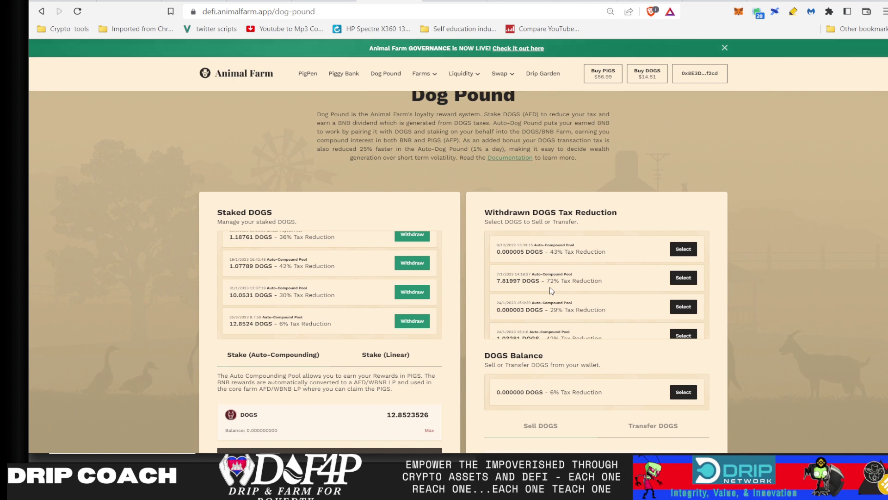
pyautogui.scroll(3, 593, 181)
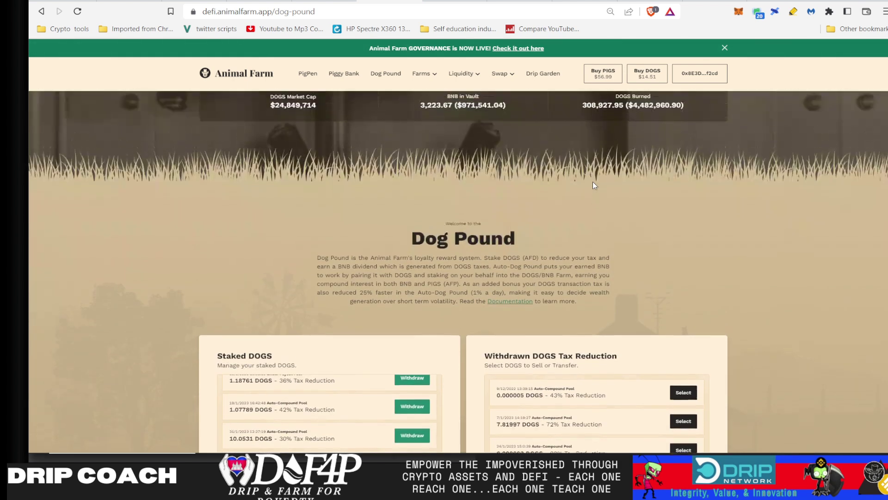
pyautogui.scroll(2, 593, 181)
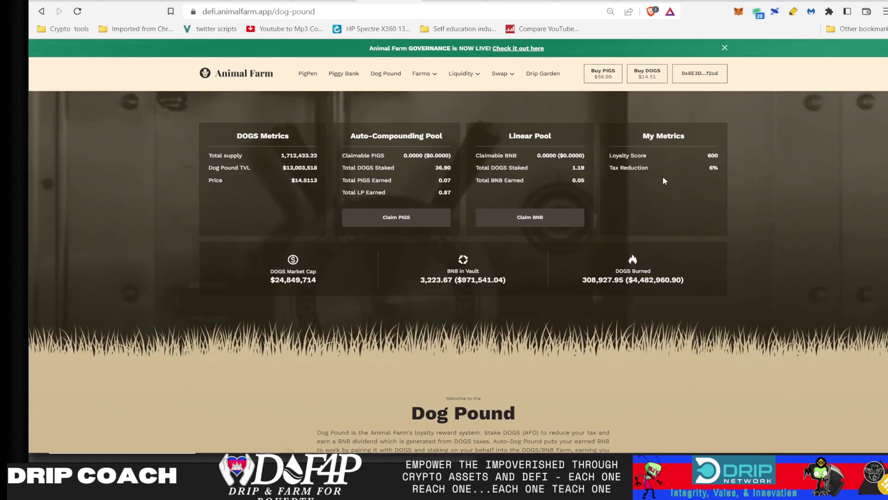
pyautogui.scroll(-2, 562, 387)
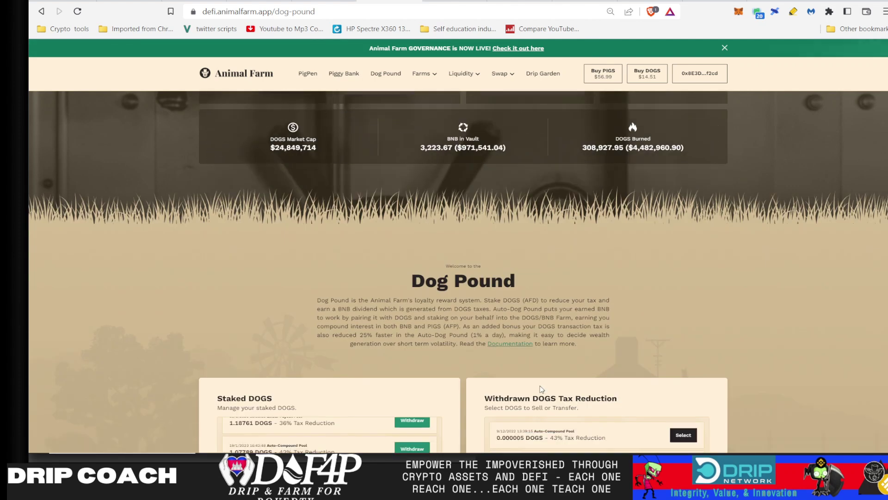
pyautogui.scroll(-1, 370, 433)
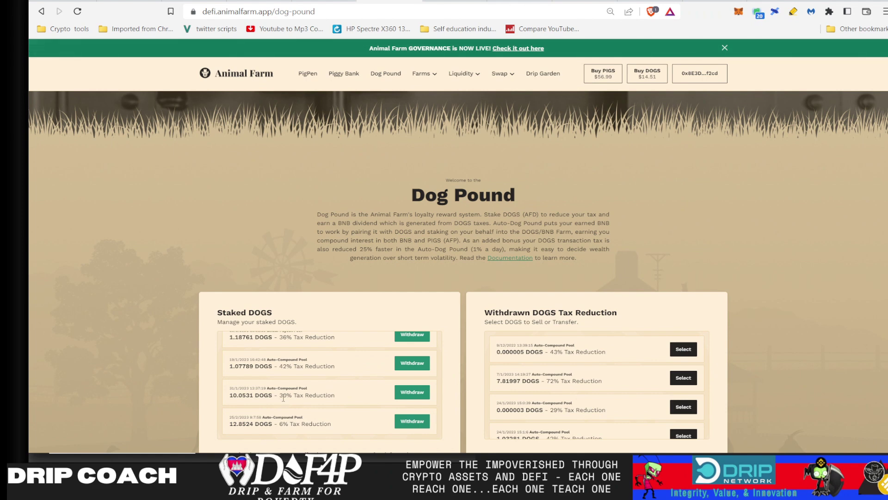
pyautogui.scroll(2, 338, 365)
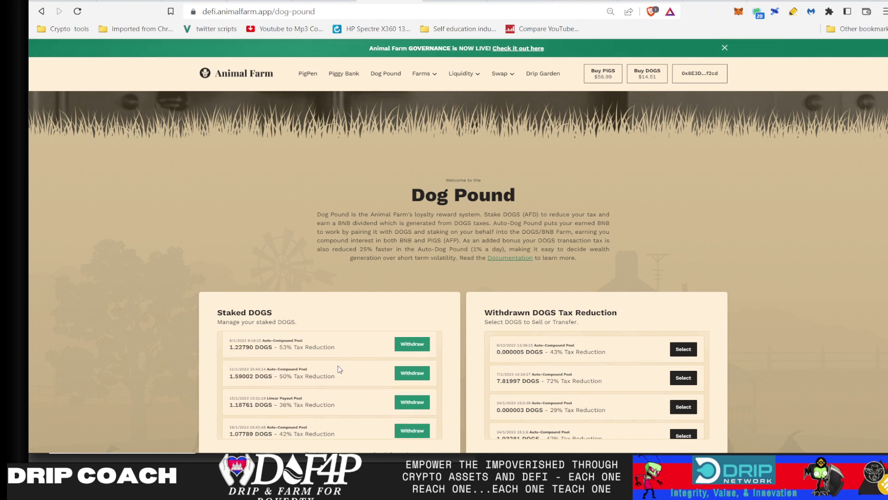
pyautogui.scroll(-2, 834, 259)
pyautogui.scroll(-2, 835, 259)
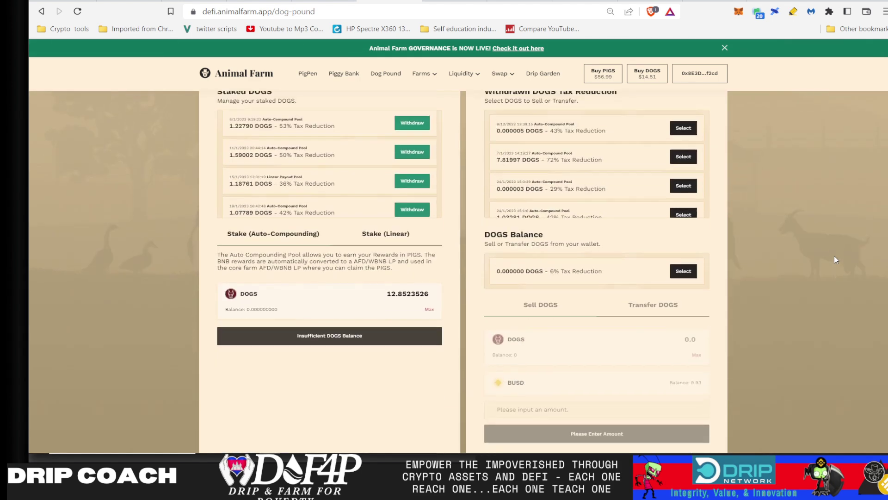
pyautogui.scroll(-1, 834, 259)
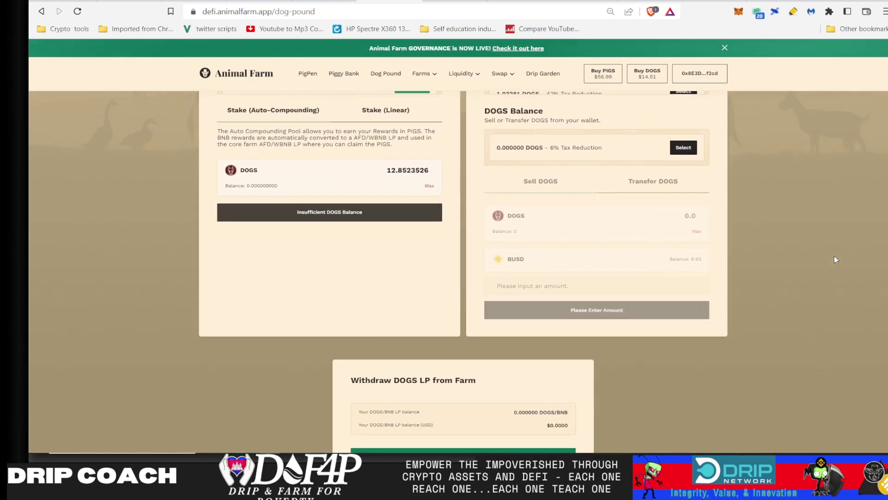
pyautogui.scroll(-1, 834, 259)
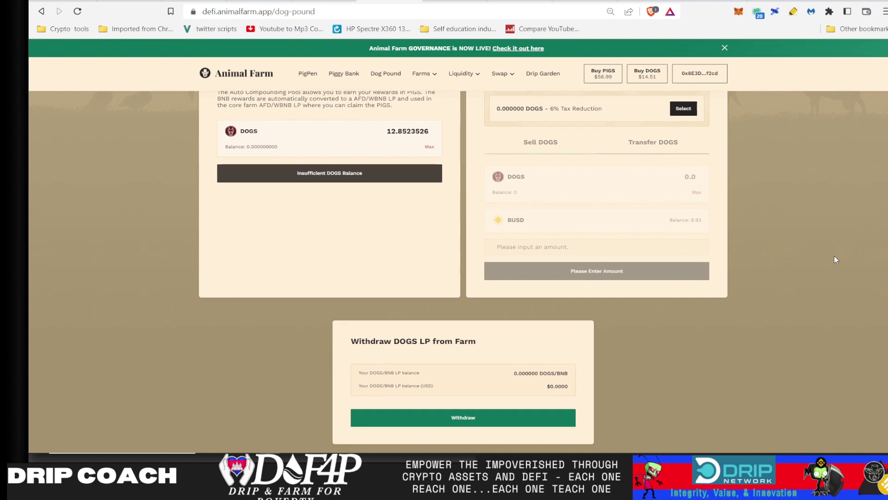
pyautogui.scroll(2, 835, 259)
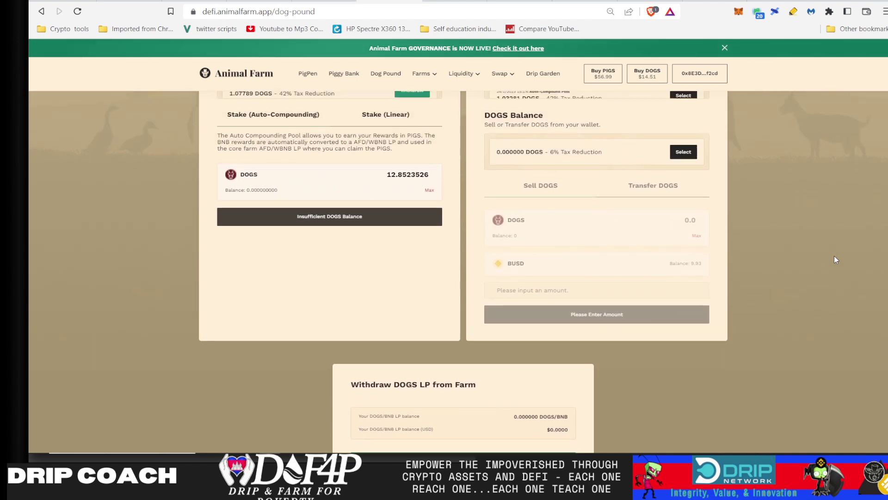
pyautogui.scroll(3, 835, 259)
pyautogui.scroll(1, 835, 259)
pyautogui.scroll(2, 835, 259)
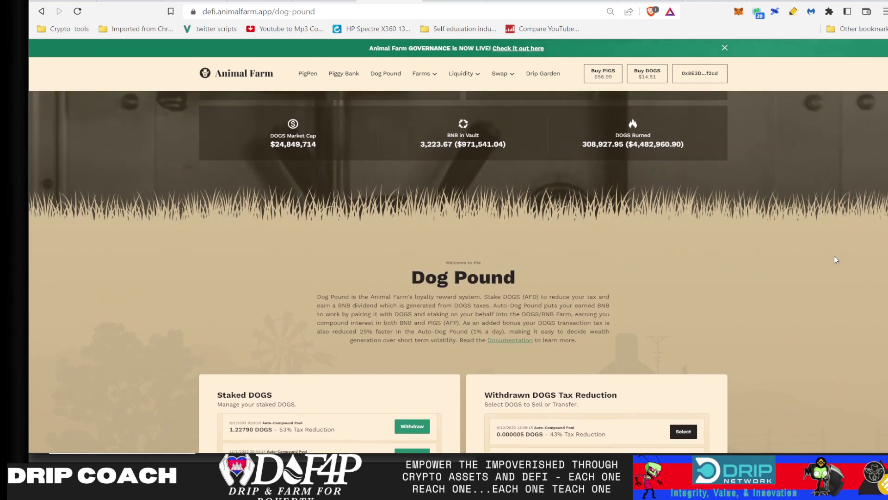
pyautogui.scroll(2, 834, 259)
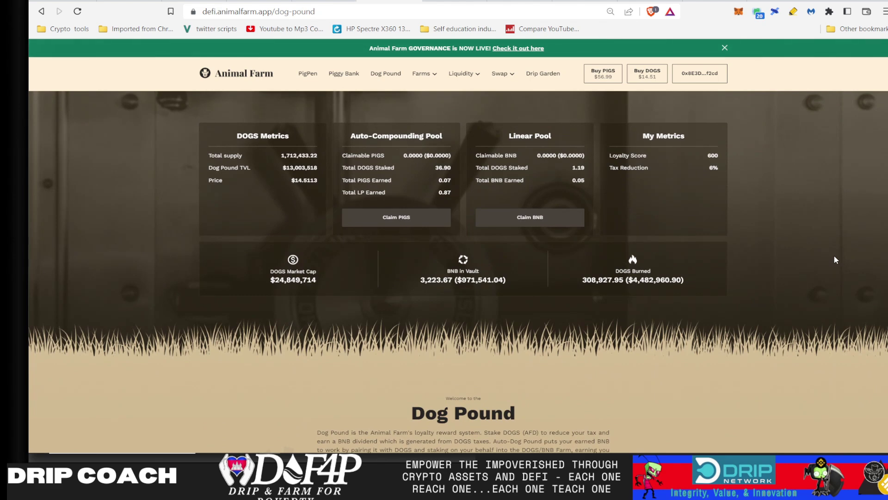